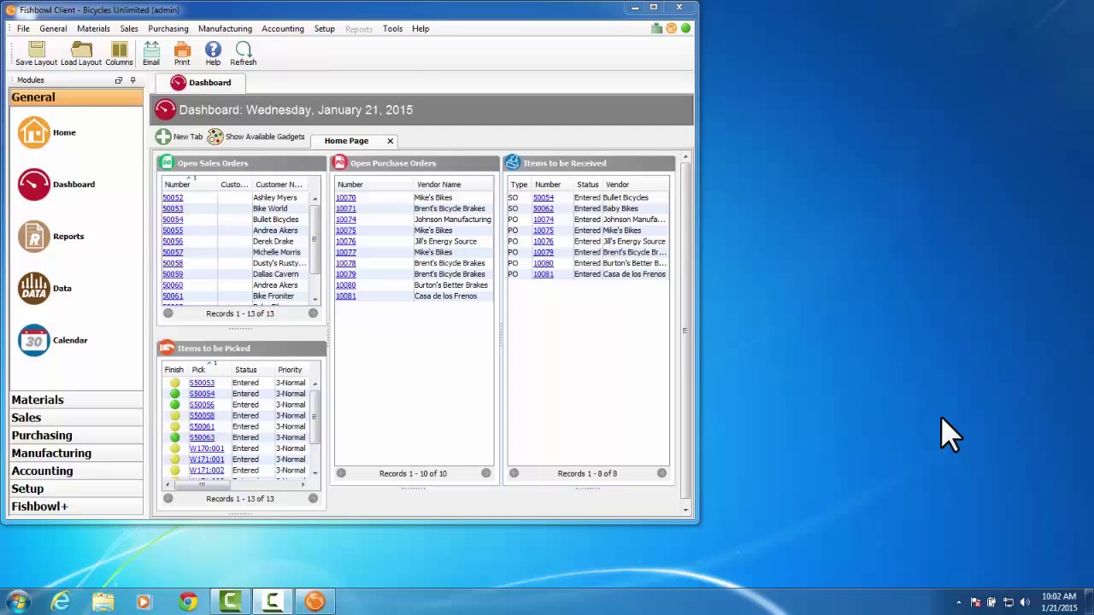
# - Open the LA group's Bike Repair location from the Setup modules and review its details and the available location types
pyautogui.click(784, 288)
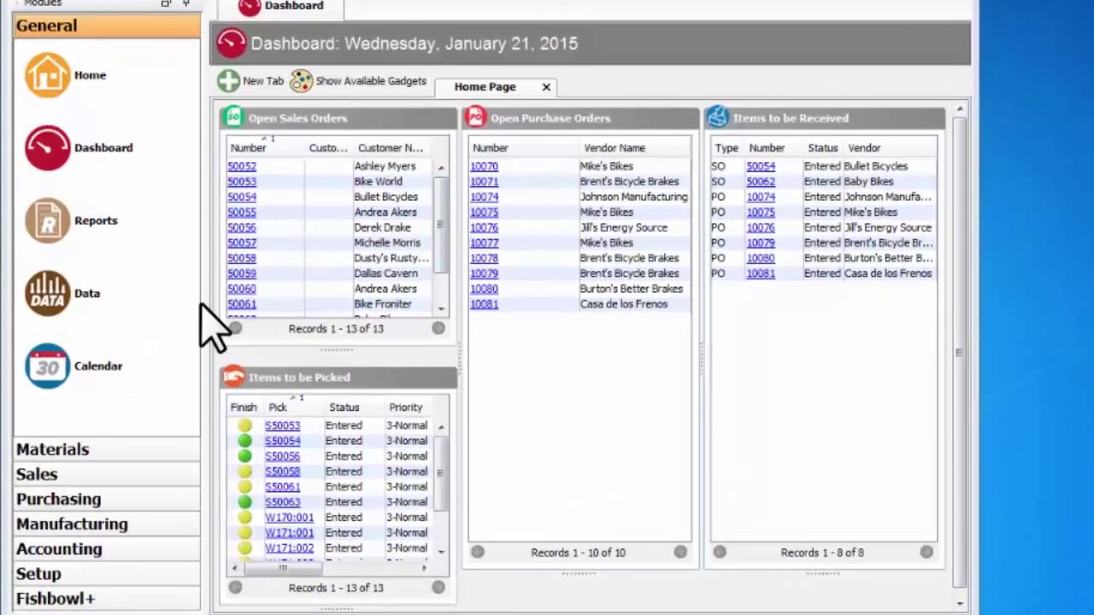
pyautogui.click(141, 573)
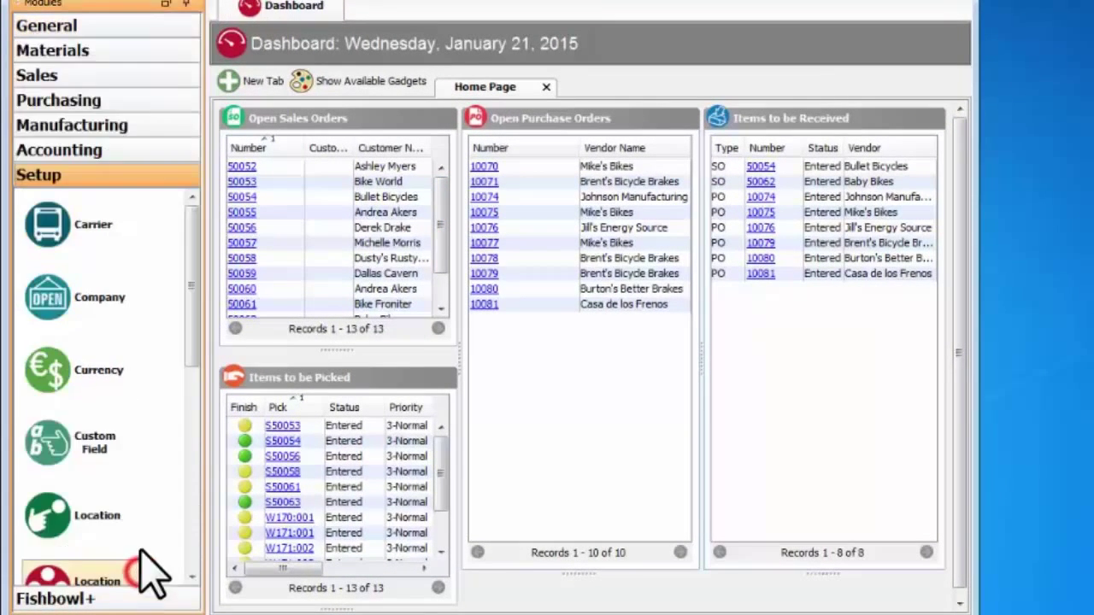
pyautogui.scroll(-1, 146, 465)
pyautogui.click(117, 446)
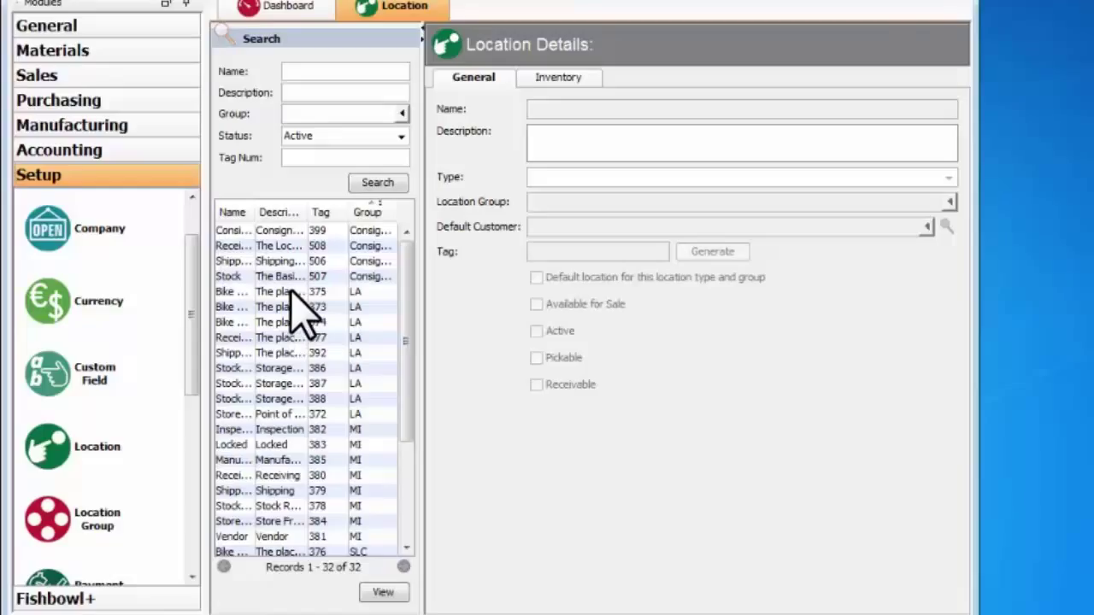
pyautogui.doubleClick(290, 292)
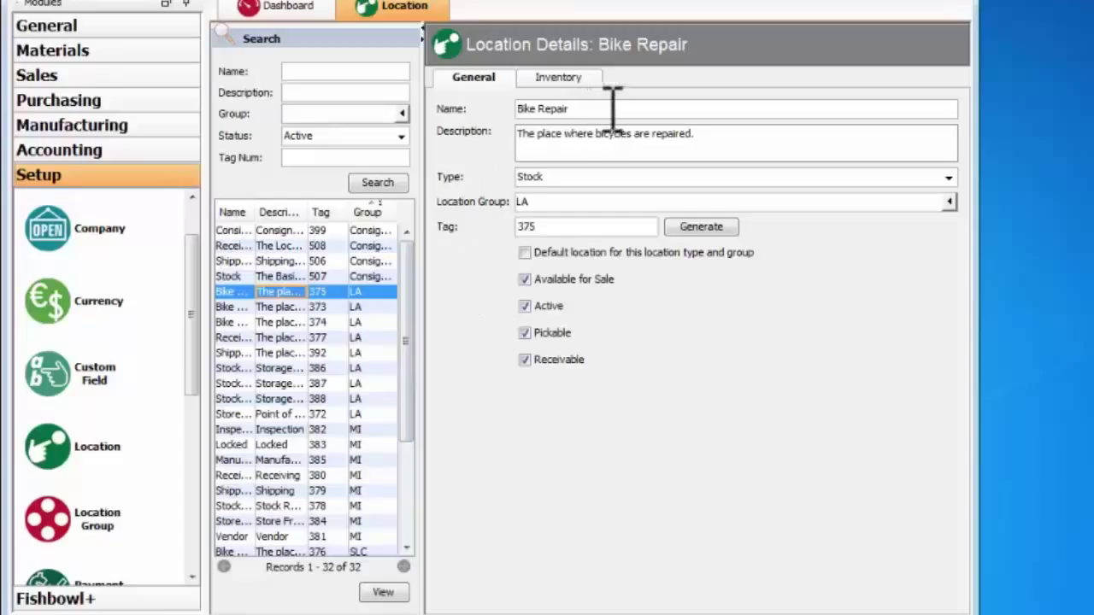
pyautogui.click(948, 177)
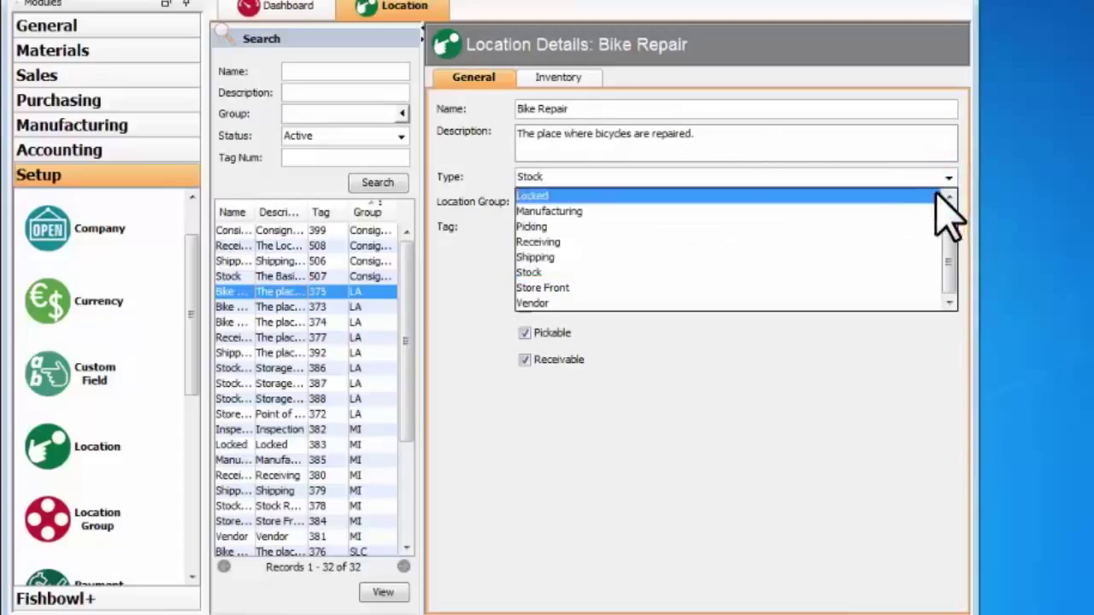
pyautogui.click(902, 340)
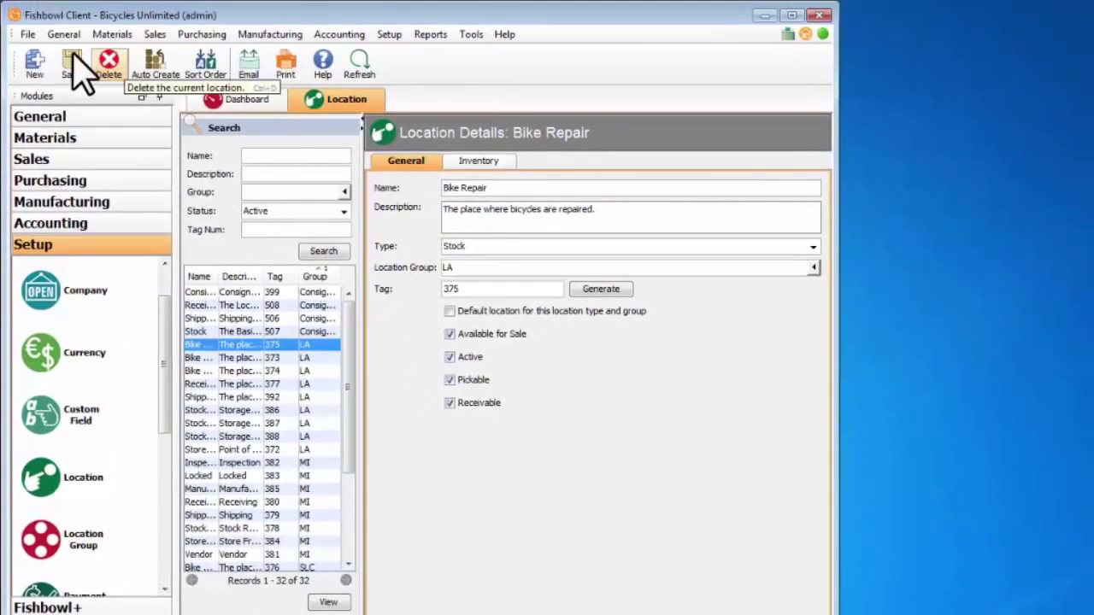
# - Start an export of the Locations data type and read through its data preparation instructions
pyautogui.click(27, 34)
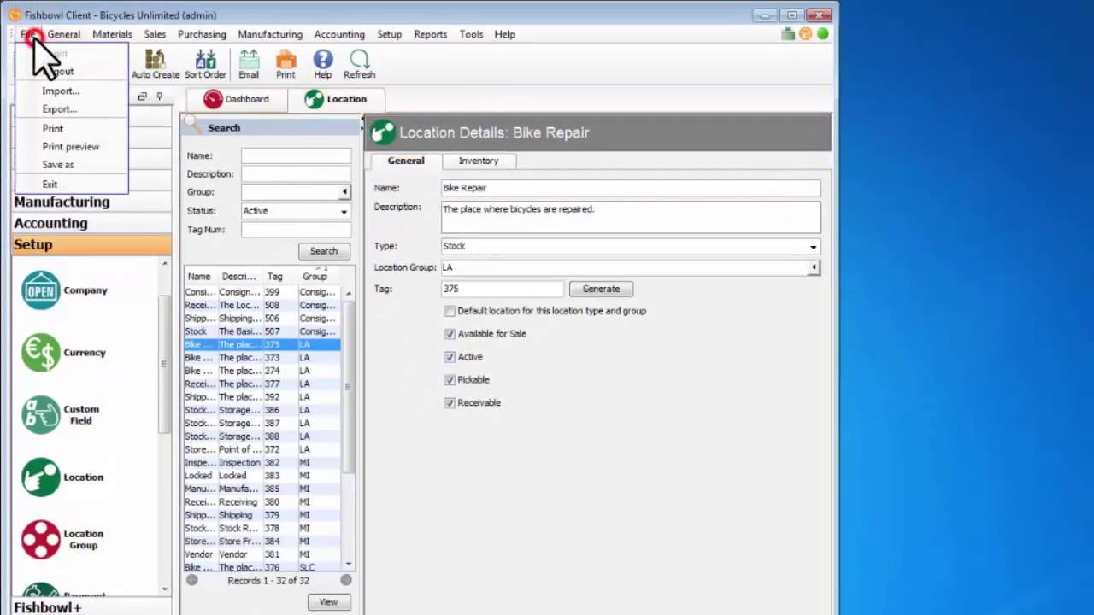
pyautogui.click(73, 110)
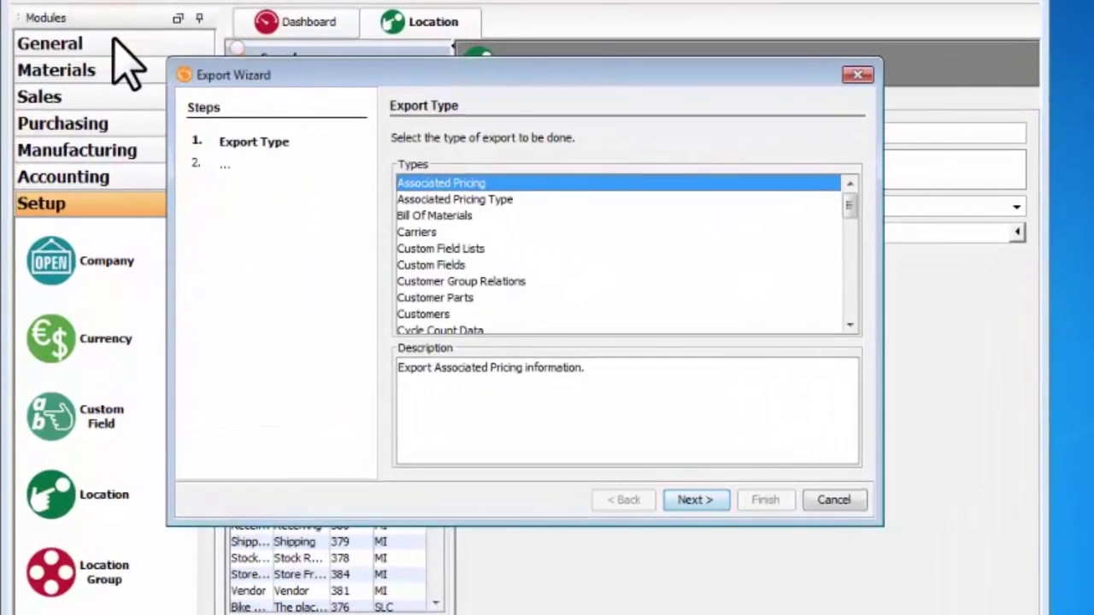
pyautogui.press('l')
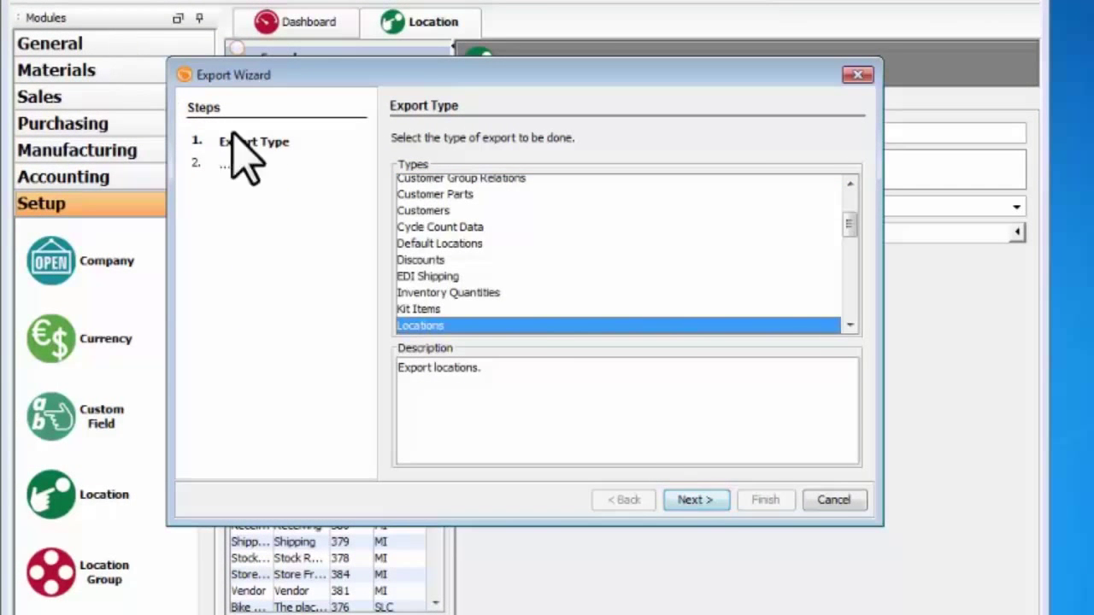
pyautogui.click(694, 500)
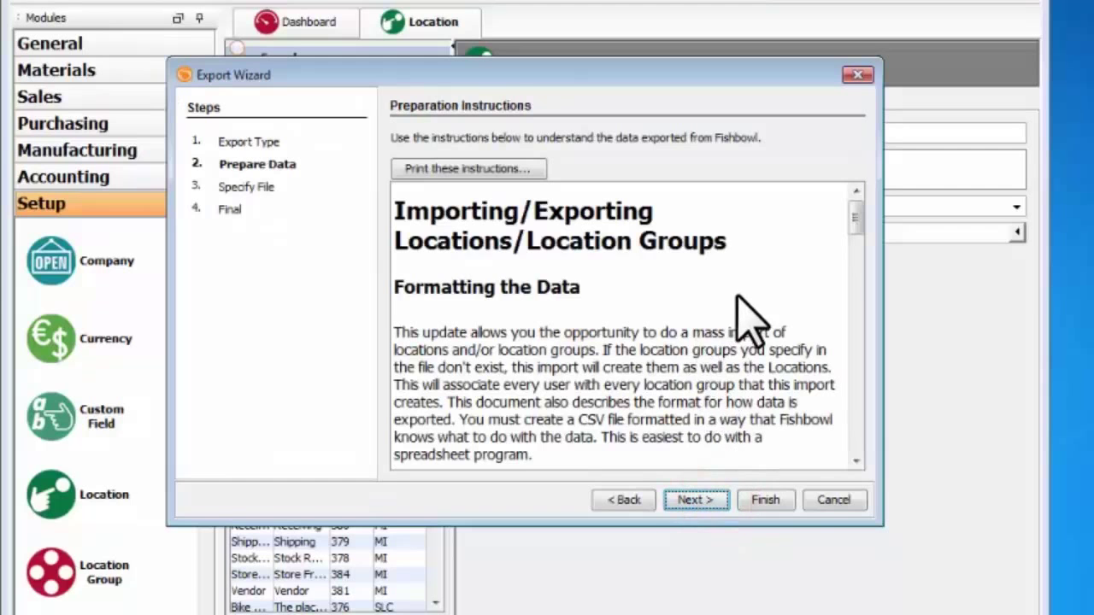
pyautogui.scroll(-3, 776, 299)
pyautogui.scroll(-12, 775, 299)
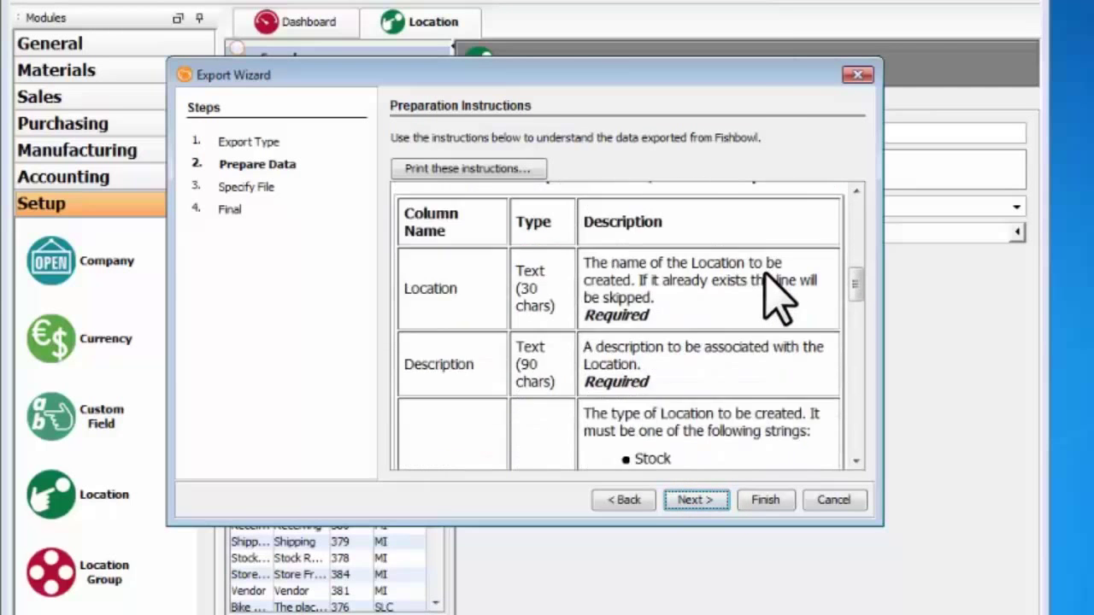
pyautogui.scroll(-8, 776, 299)
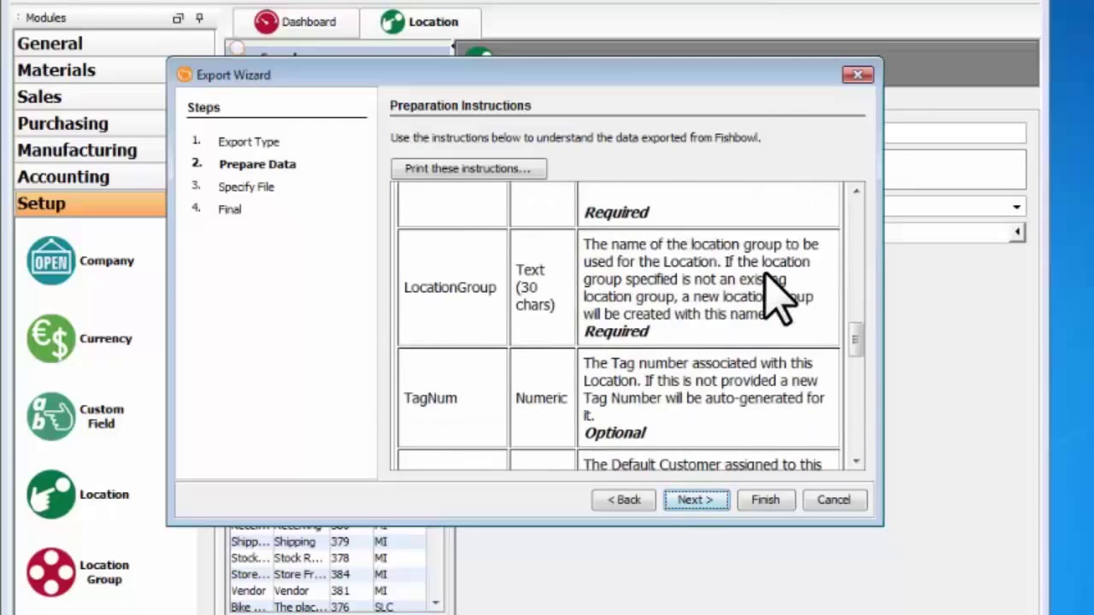
pyautogui.scroll(15, 776, 295)
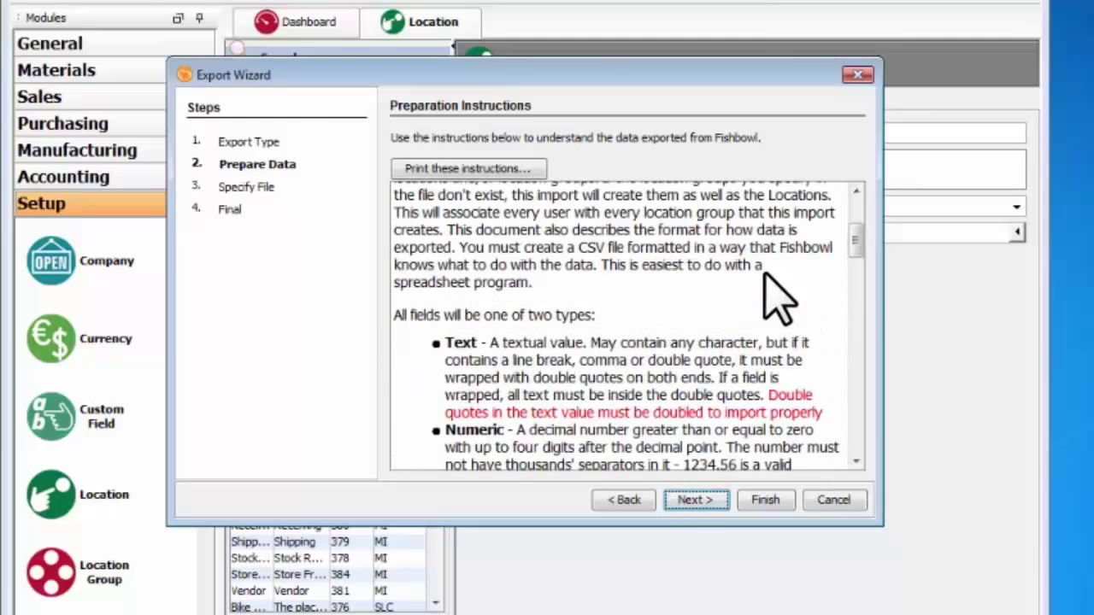
pyautogui.scroll(5, 775, 299)
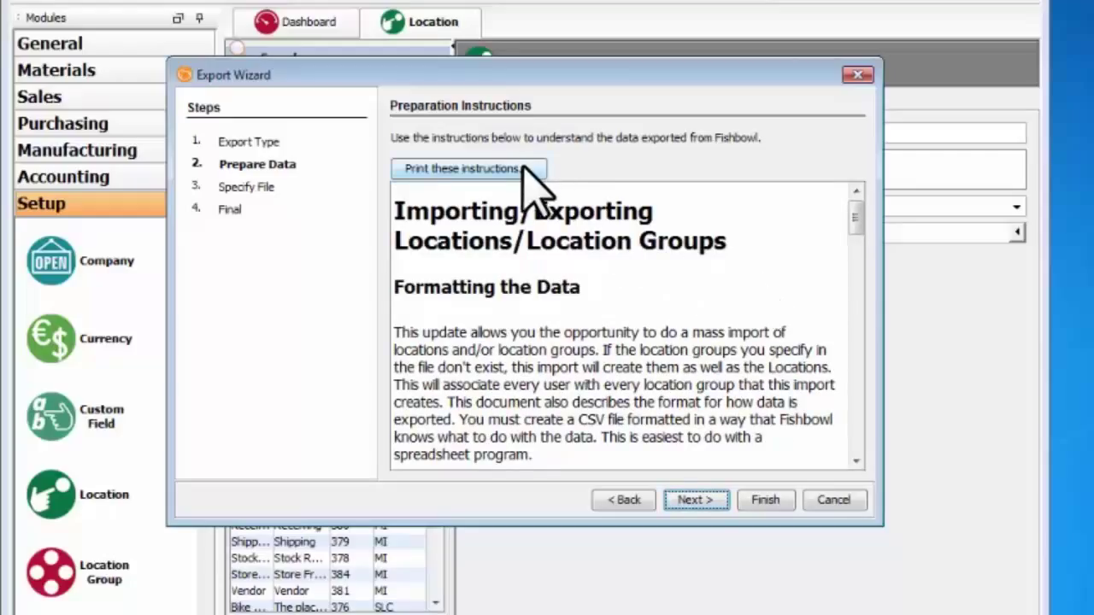
# - Save the locations export to the Desktop as Locations.csv and finish the Export Wizard
pyautogui.click(699, 503)
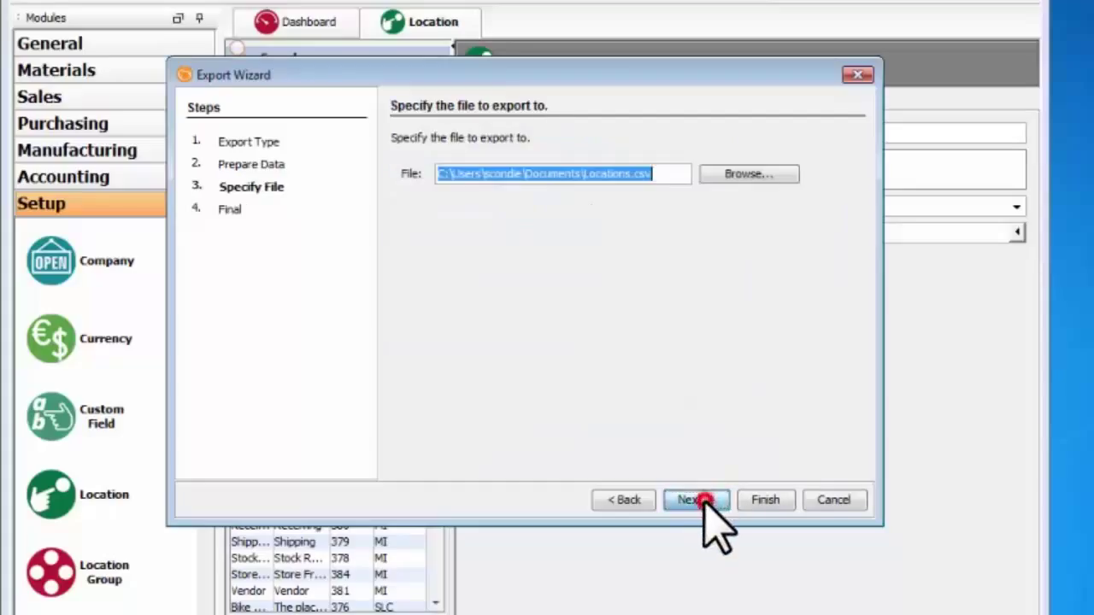
pyautogui.click(762, 174)
pyautogui.click(384, 274)
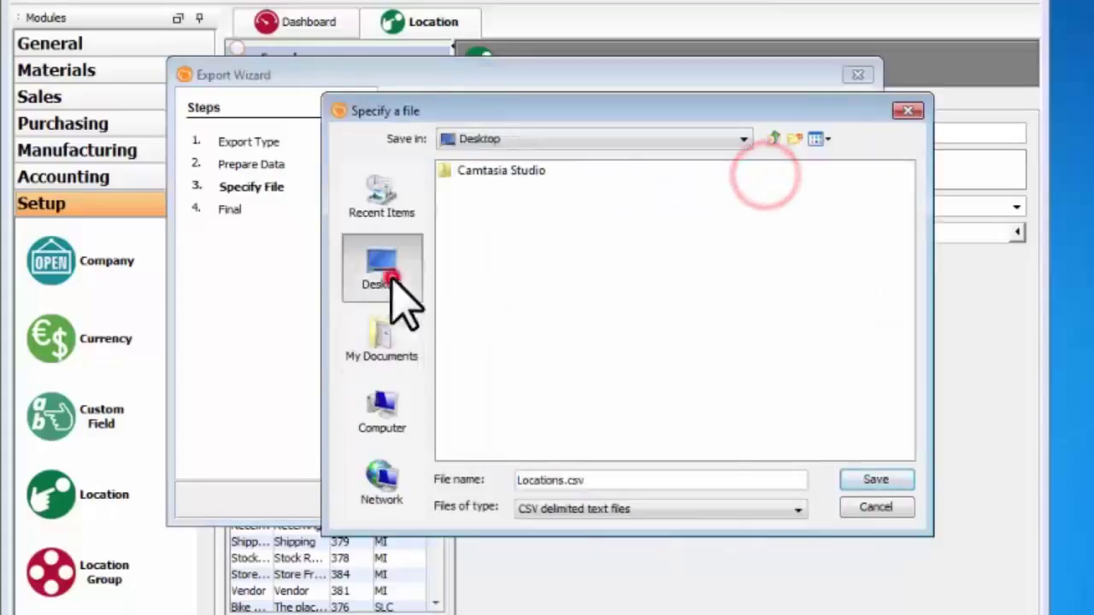
pyautogui.click(892, 481)
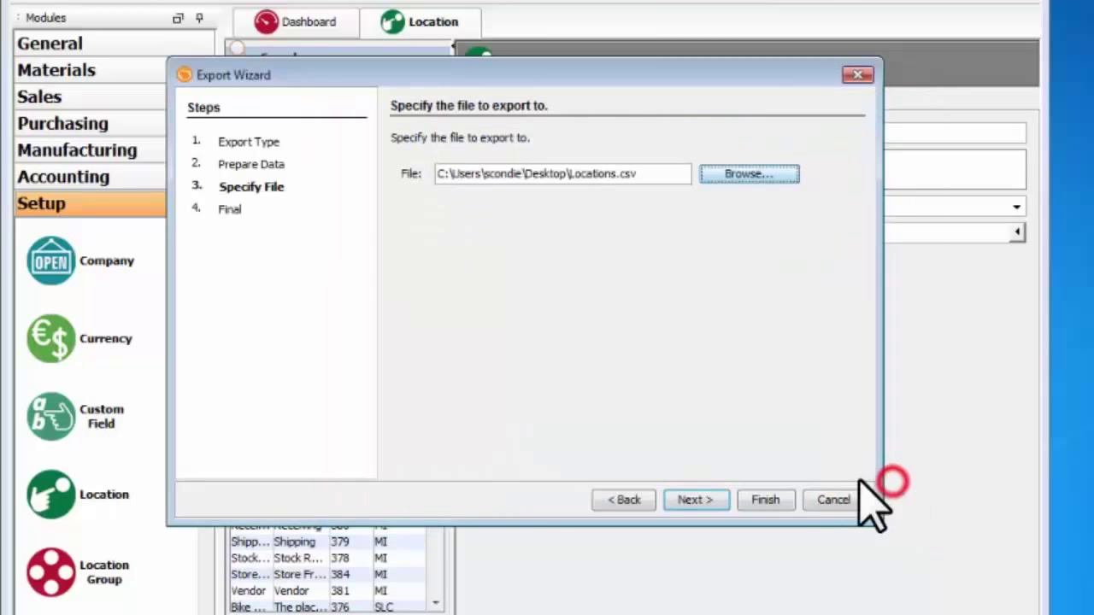
pyautogui.click(704, 501)
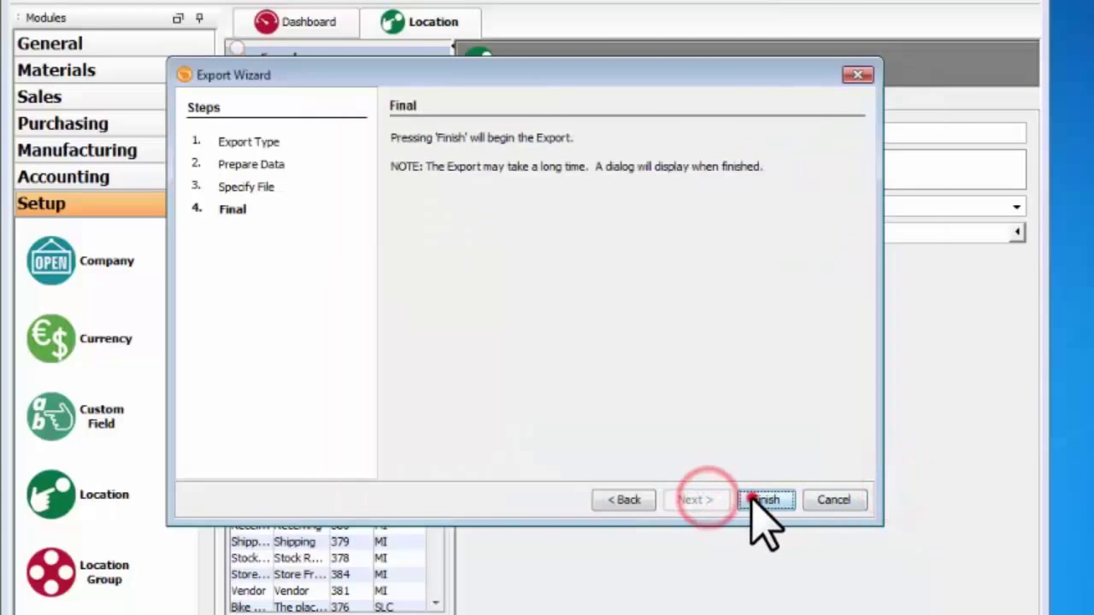
pyautogui.click(755, 501)
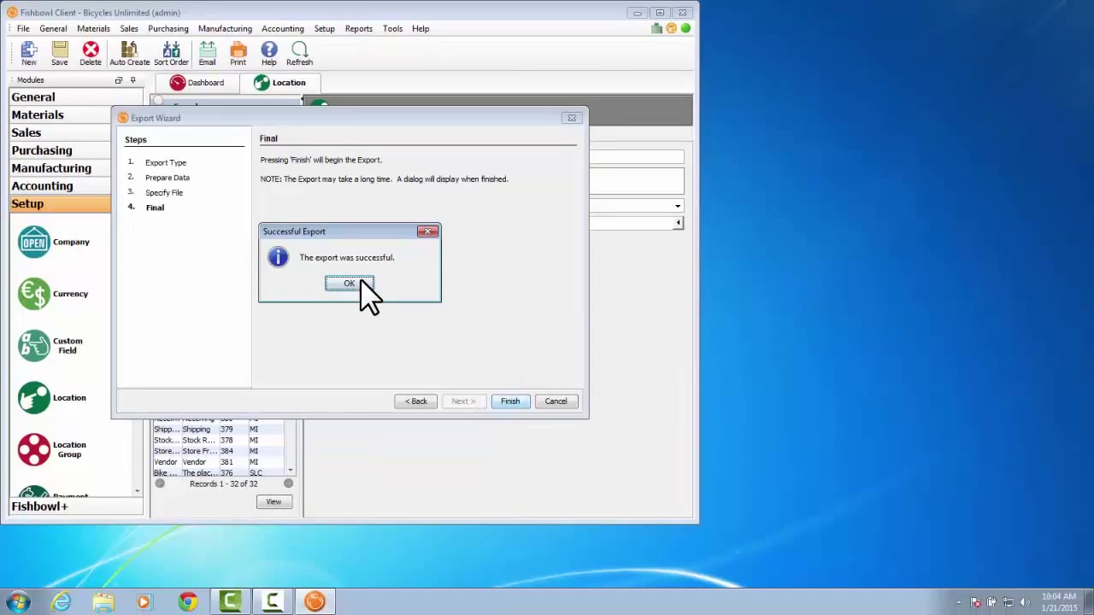
pyautogui.click(360, 283)
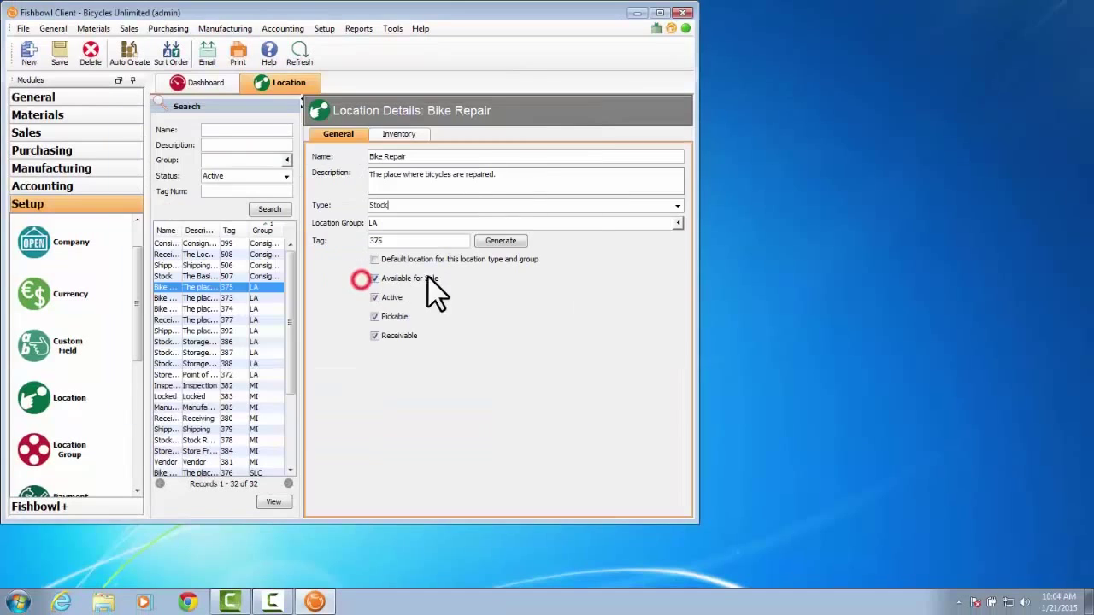
# - Open the exported Locations file from the desktop in Excel, accepting the prefilled user name and initials
pyautogui.click(637, 13)
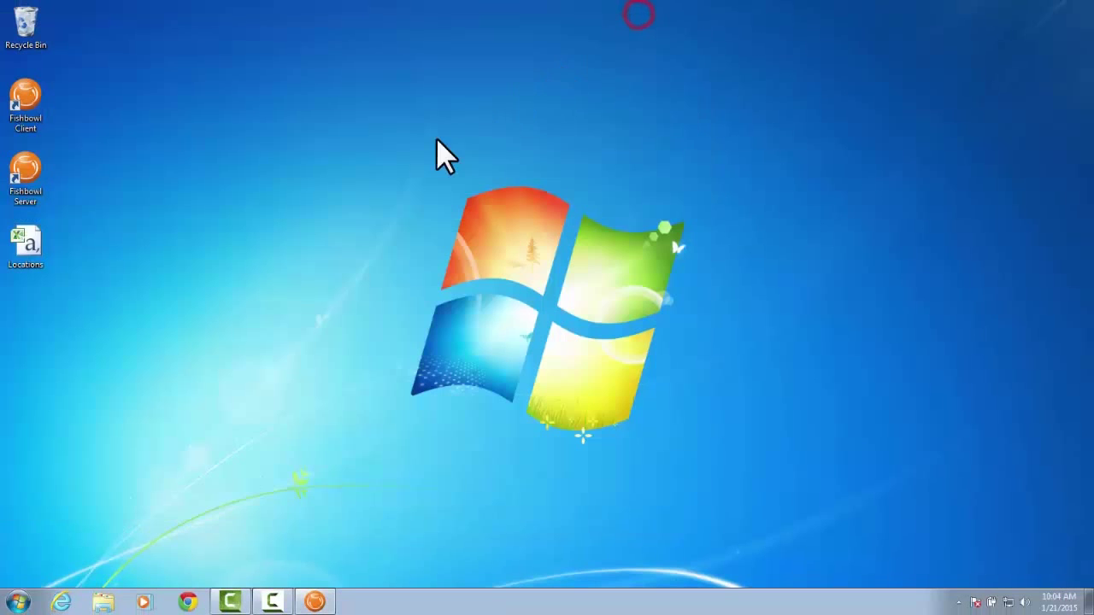
pyautogui.doubleClick(35, 247)
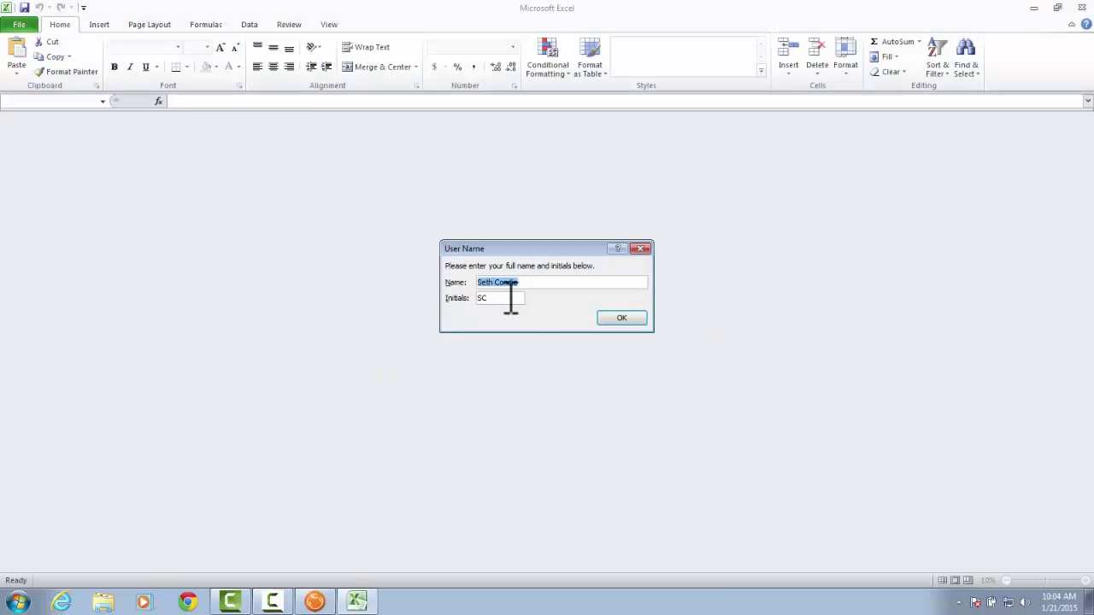
pyautogui.click(611, 320)
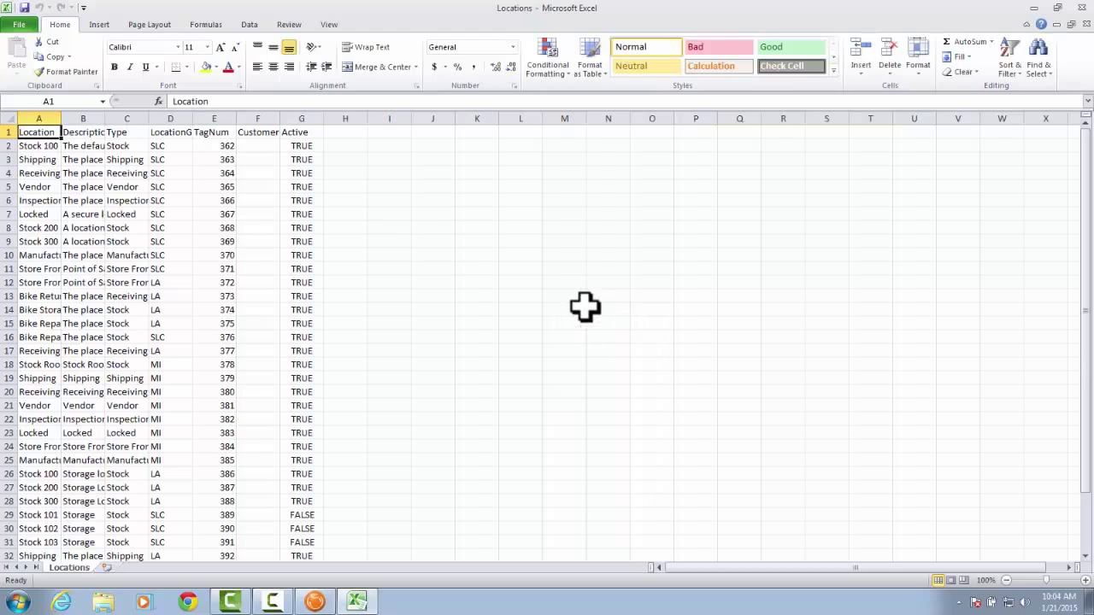
# - Autofit all columns of the Locations sheet and narrow the Description column so every column through Active fits on screen
pyautogui.click(8, 115)
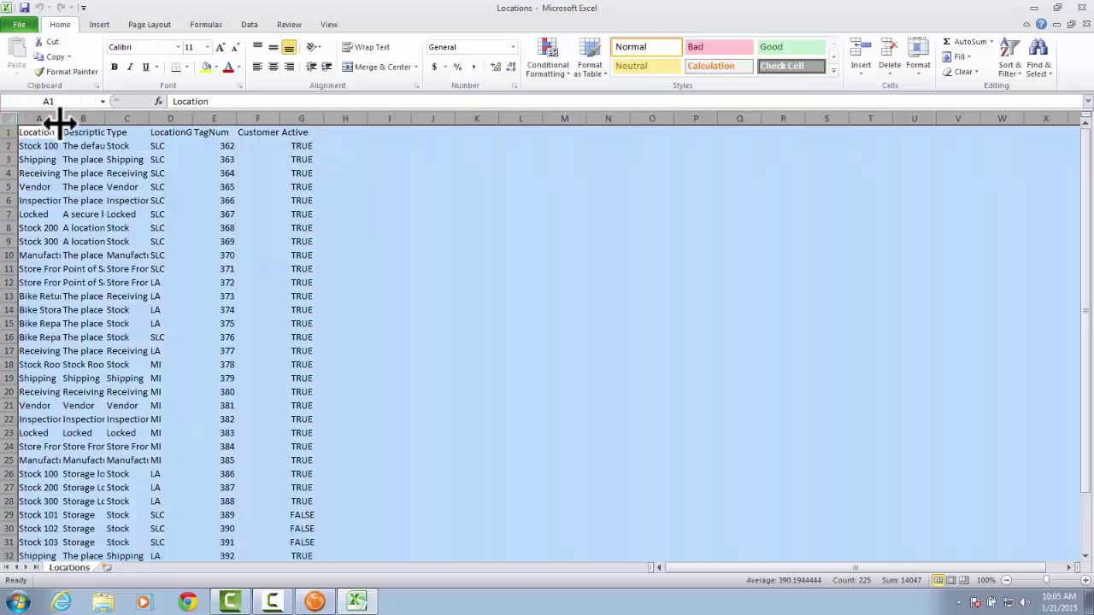
pyautogui.doubleClick(104, 124)
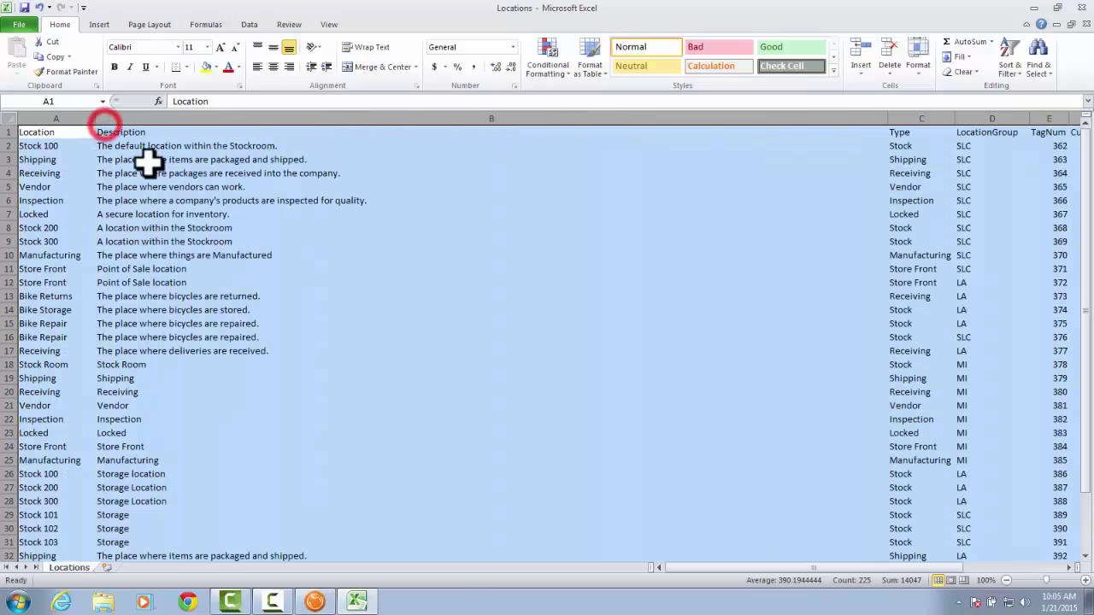
pyautogui.click(265, 187)
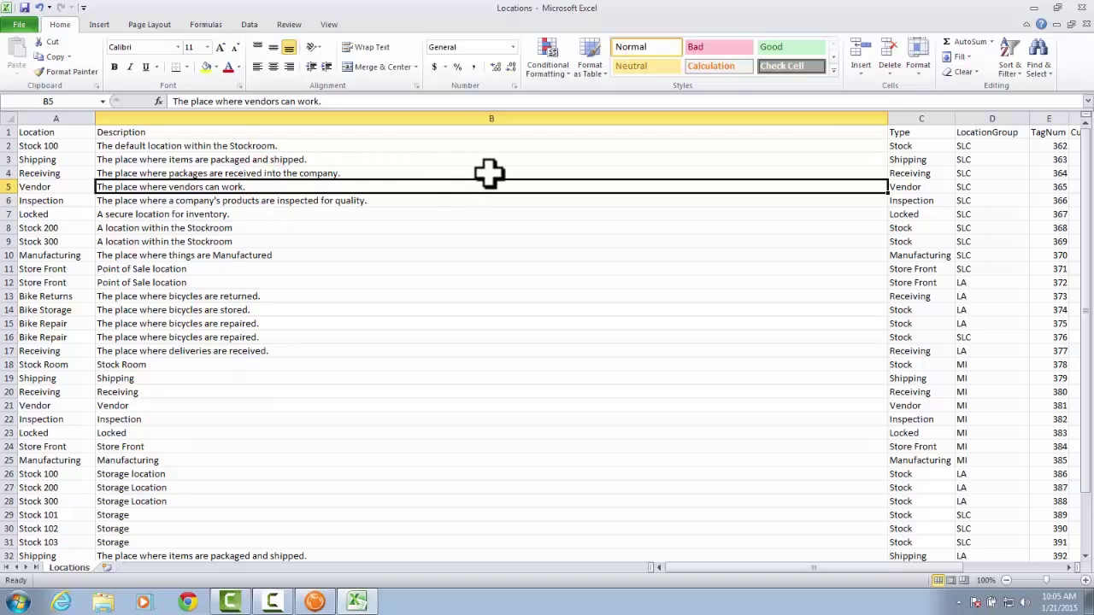
pyautogui.moveTo(889, 123); pyautogui.dragTo(525, 128)
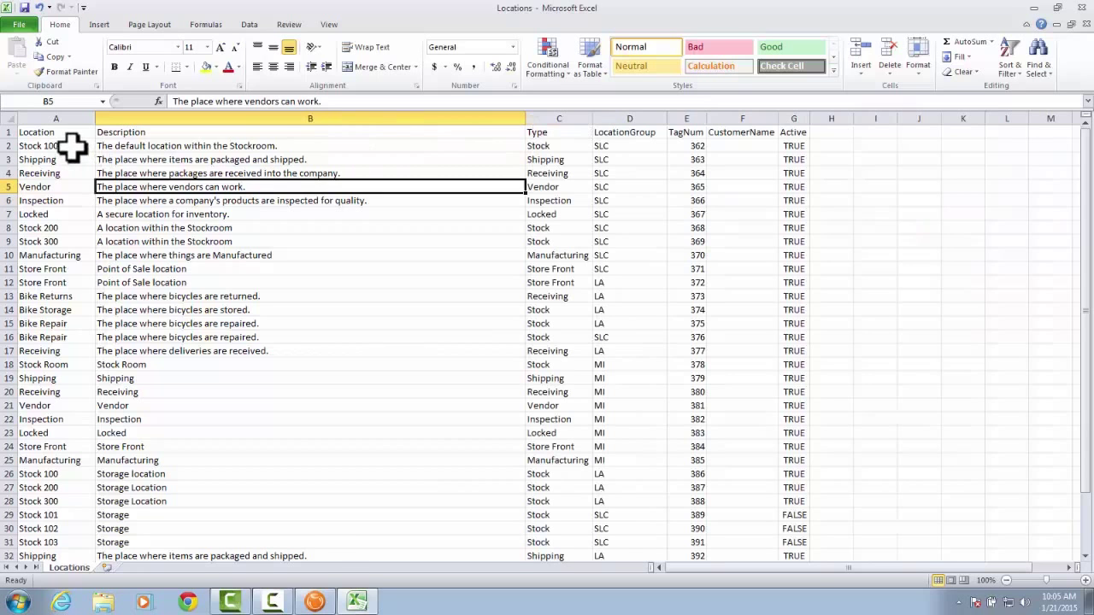
# - Compare the sheet's columns, going from Location to Active in the Stock 100 row, with the Bike Repair location fields in Fishbowl
pyautogui.click(324, 610)
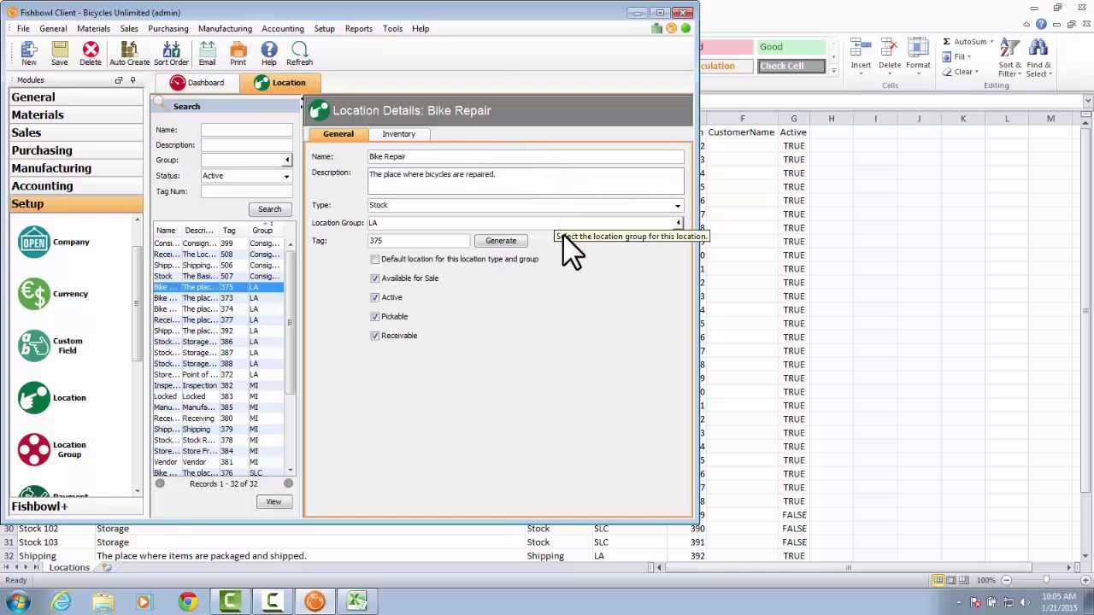
pyautogui.click(745, 305)
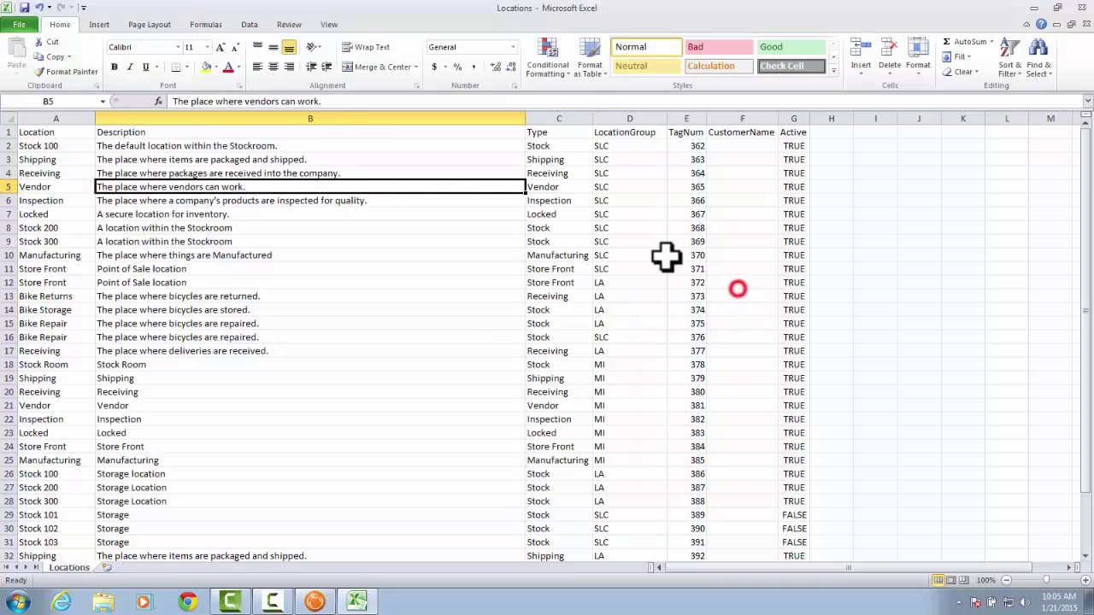
pyautogui.click(75, 147)
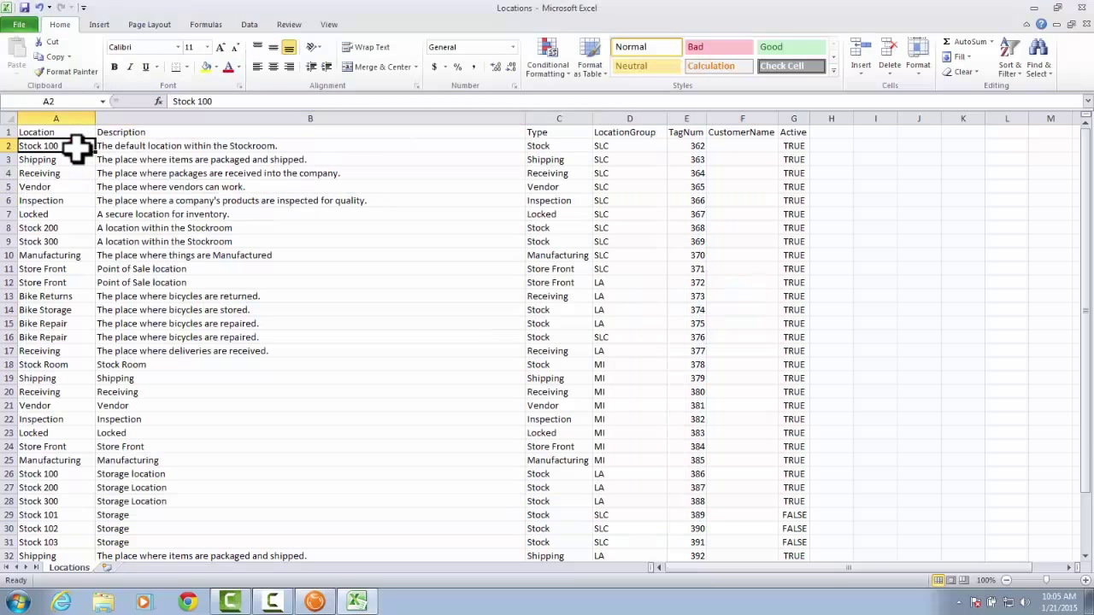
pyautogui.click(77, 147)
pyautogui.press('Tab')
pyautogui.press('Tab')
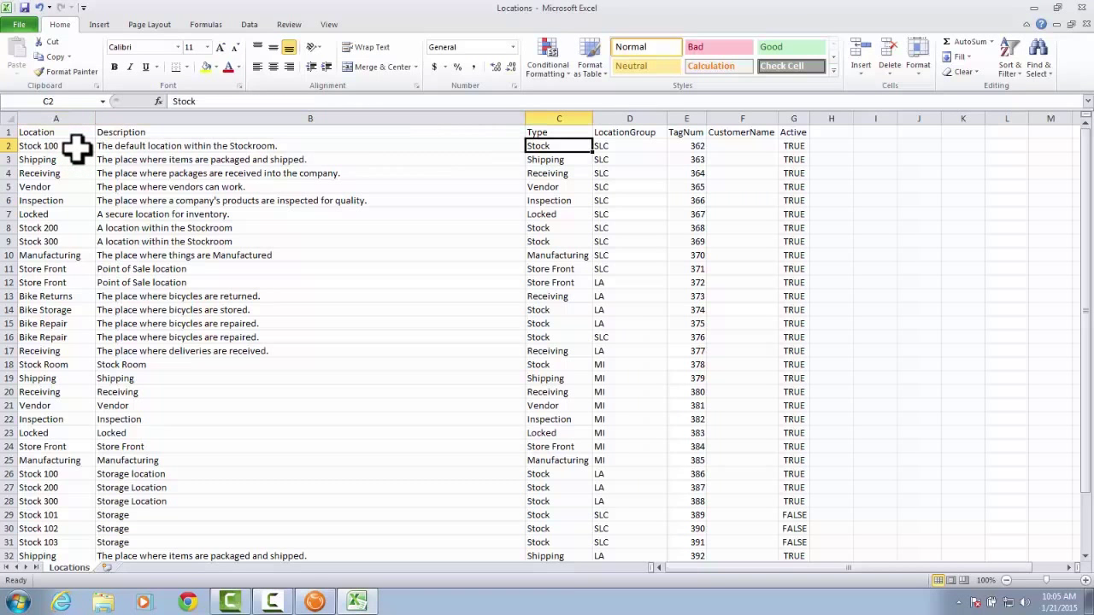
pyautogui.press('Tab')
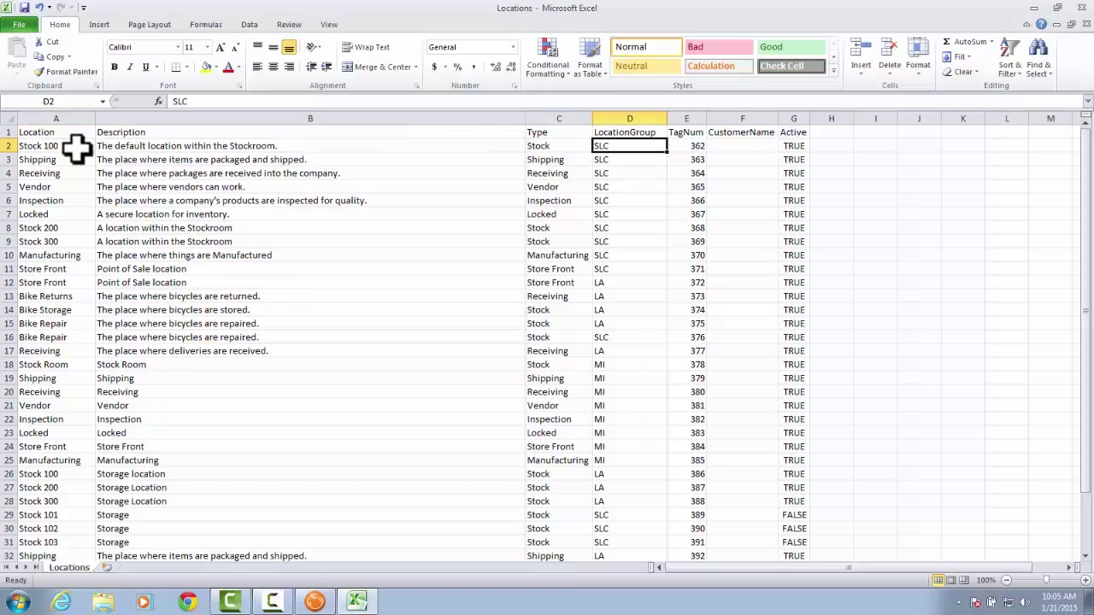
pyautogui.press('Tab')
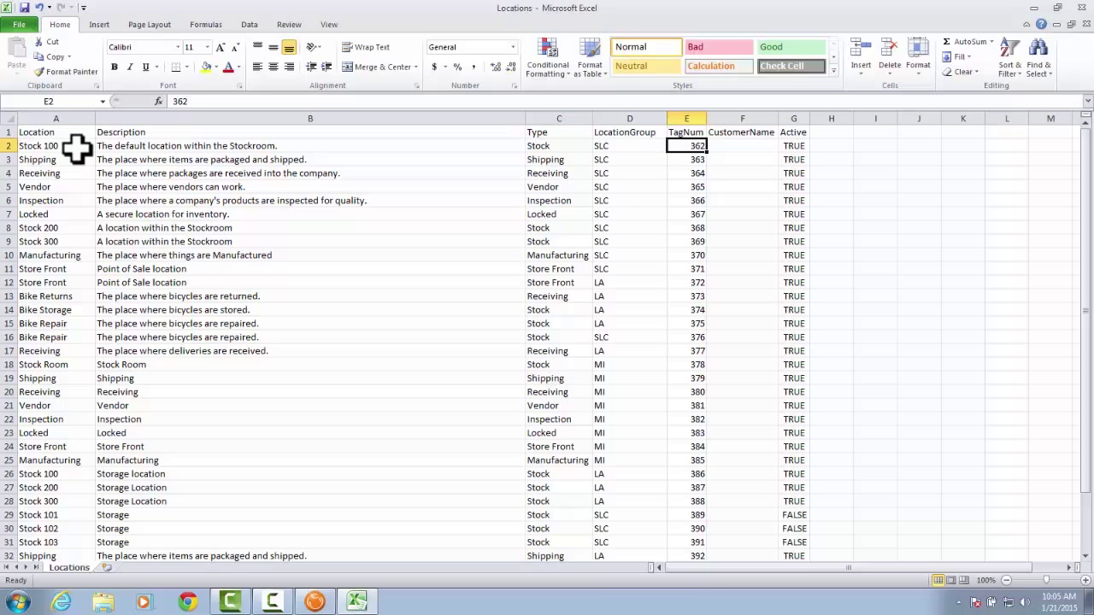
pyautogui.press('Tab')
pyautogui.press('Tab')
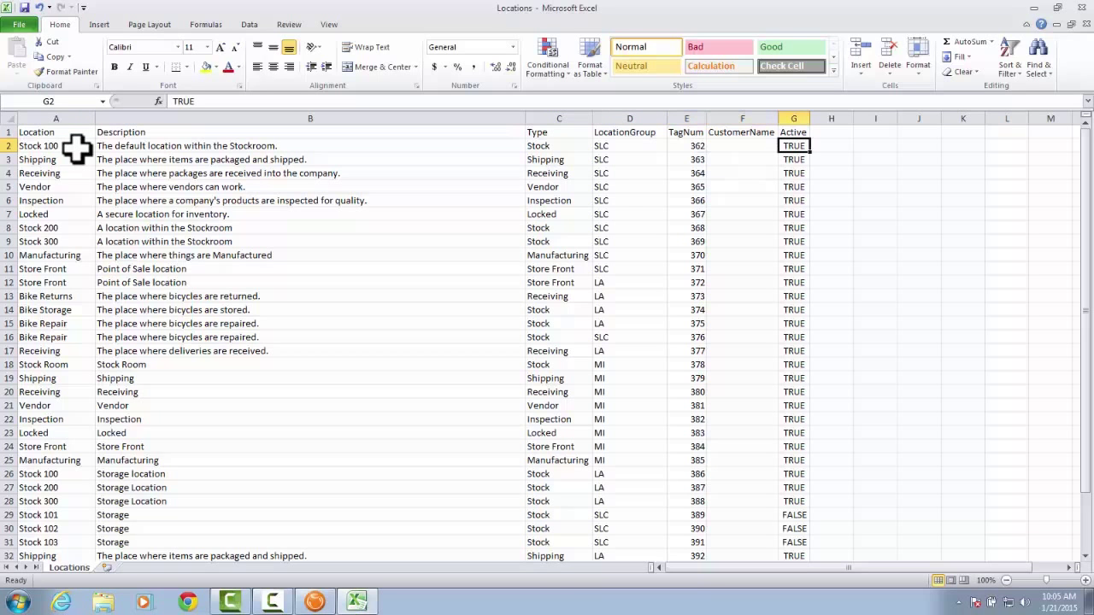
pyautogui.click(315, 601)
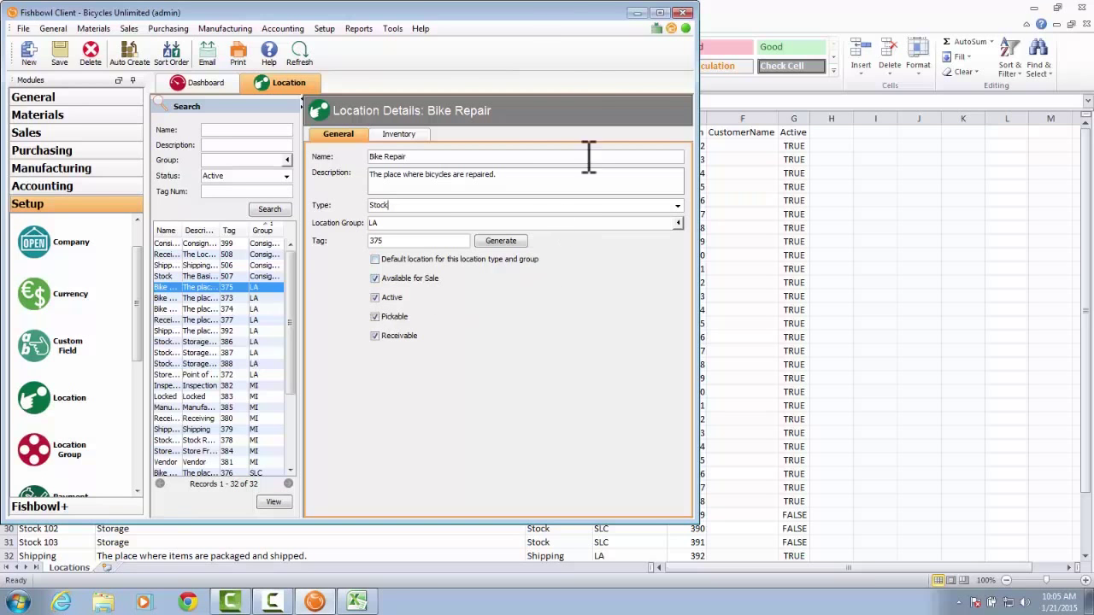
# - Return to the Locations sheet in Excel and start a new location in row 38, named Shelf with the description Basic Shelf
pyautogui.click(635, 12)
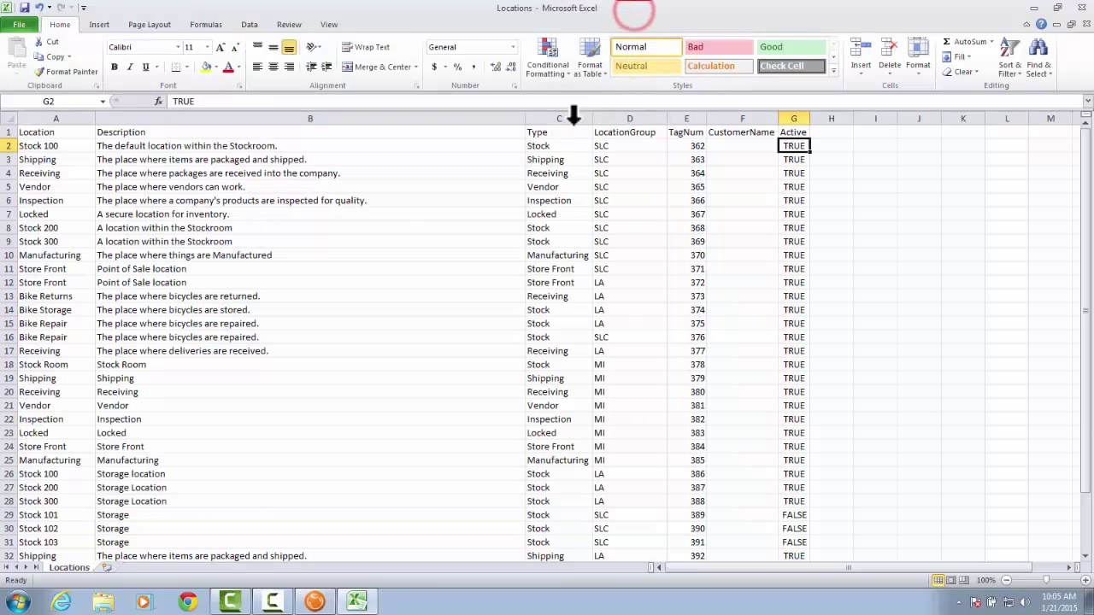
pyautogui.click(298, 226)
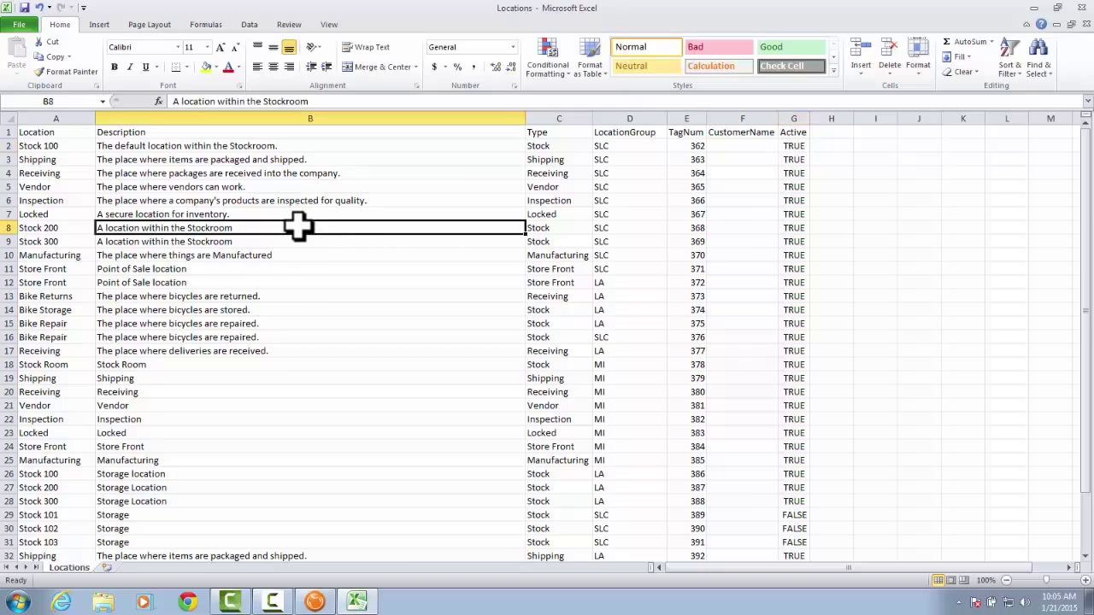
pyautogui.scroll(-7, 298, 224)
pyautogui.scroll(3, 298, 227)
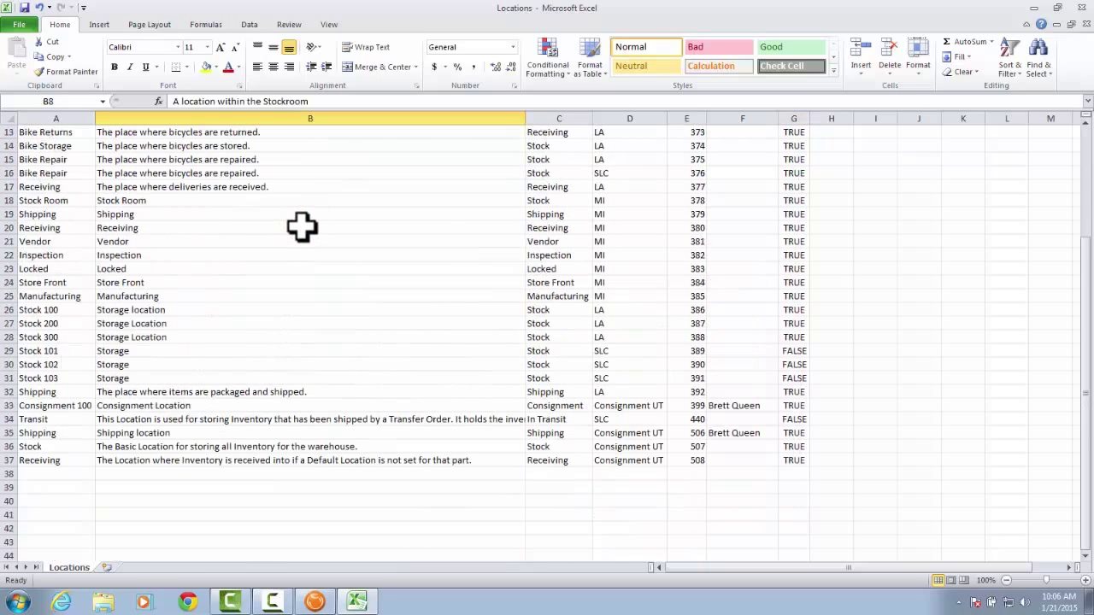
pyautogui.click(68, 469)
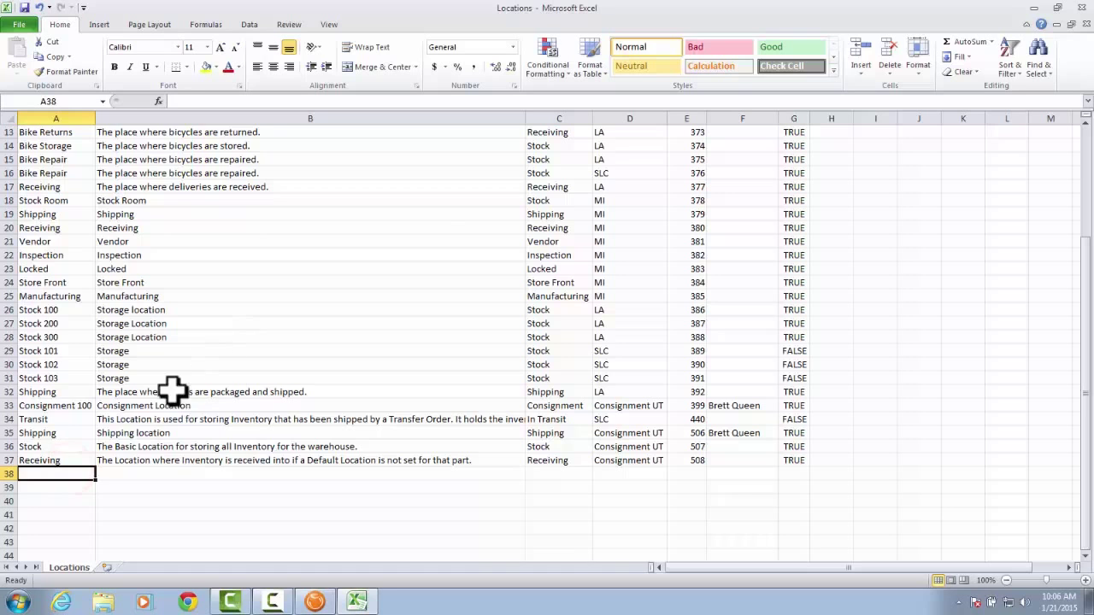
pyautogui.doubleClick(80, 476)
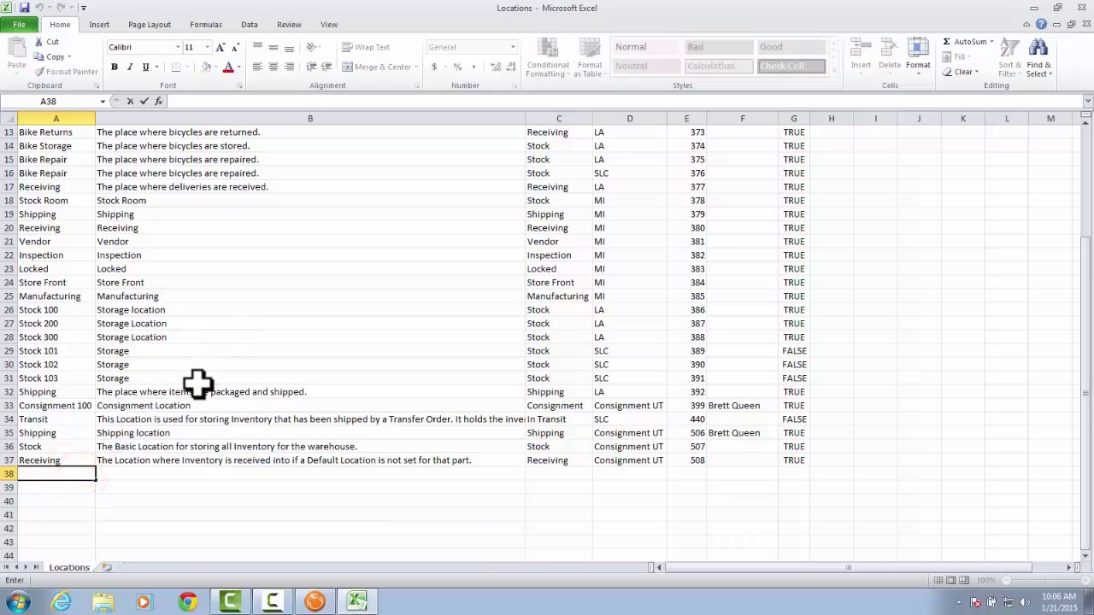
pyautogui.write('Shelf')
pyautogui.press('Tab')
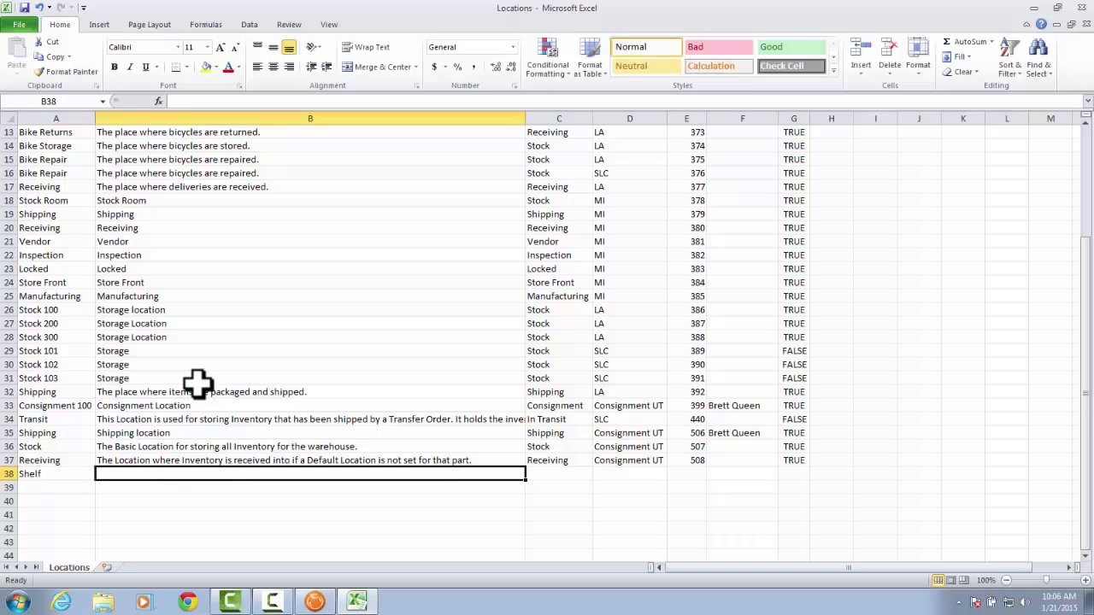
pyautogui.write('Bas')
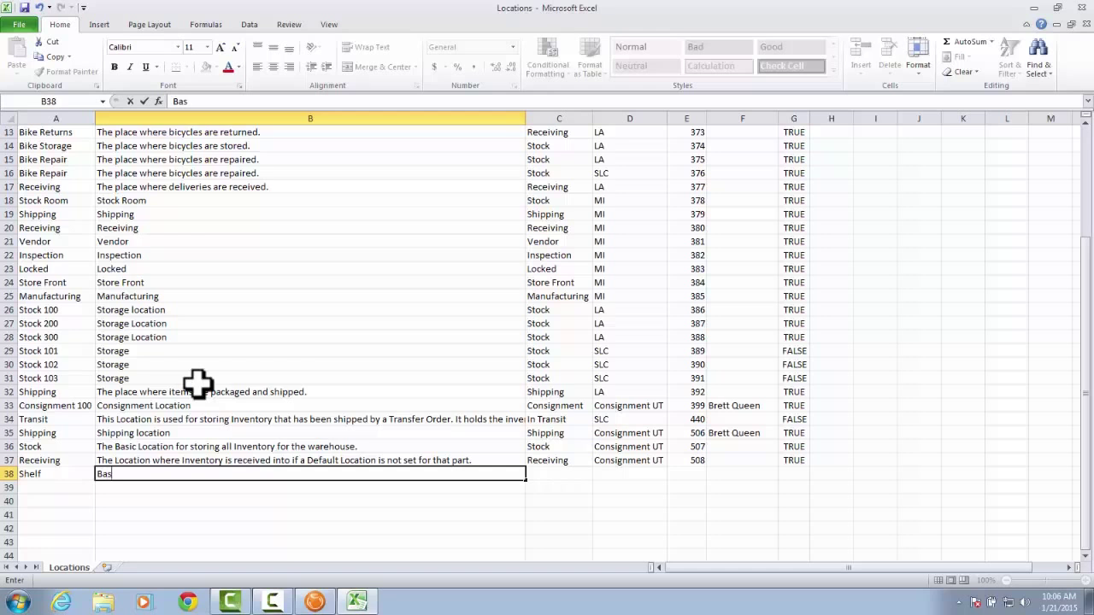
pyautogui.write('ic Shelf')
pyautogui.press('Tab')
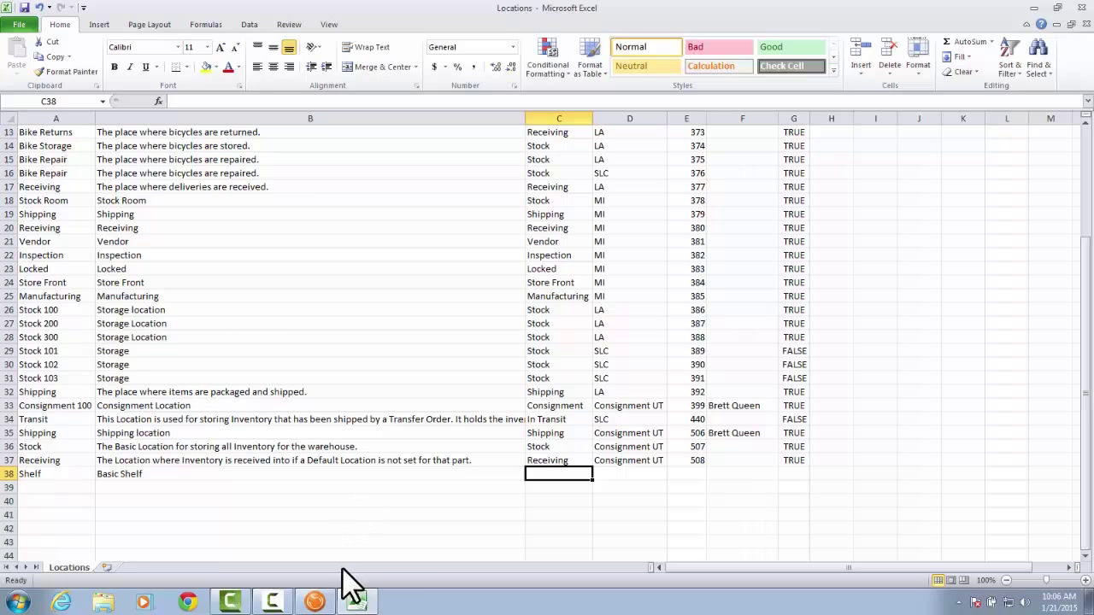
# - Switch to Fishbowl, open the Import Wizard's preparation instructions for the Locations import type, and enlarge the wizard window
pyautogui.click(315, 602)
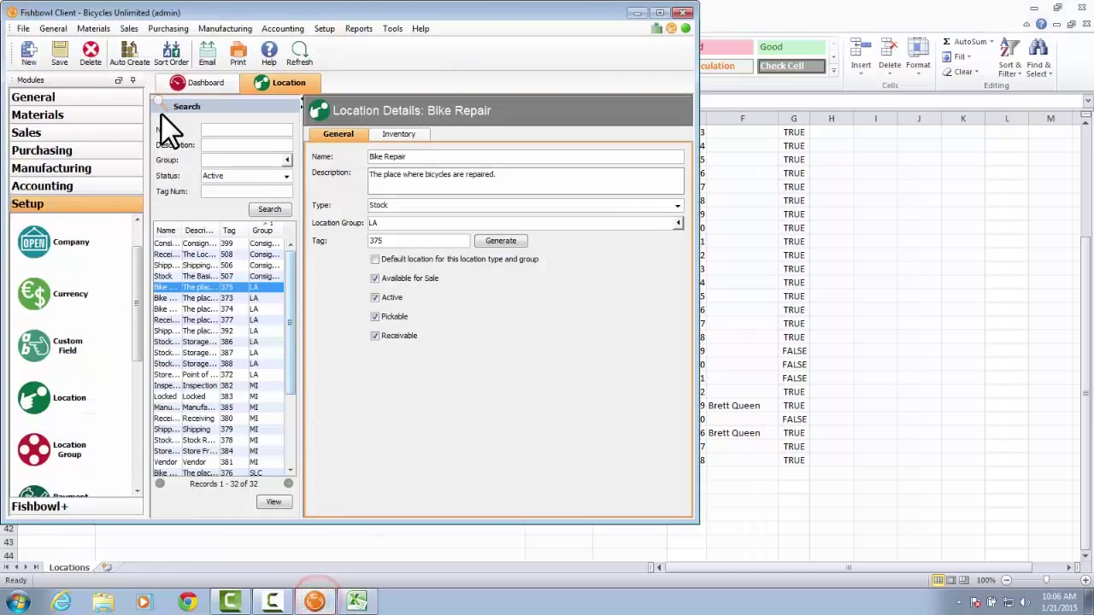
pyautogui.click(23, 29)
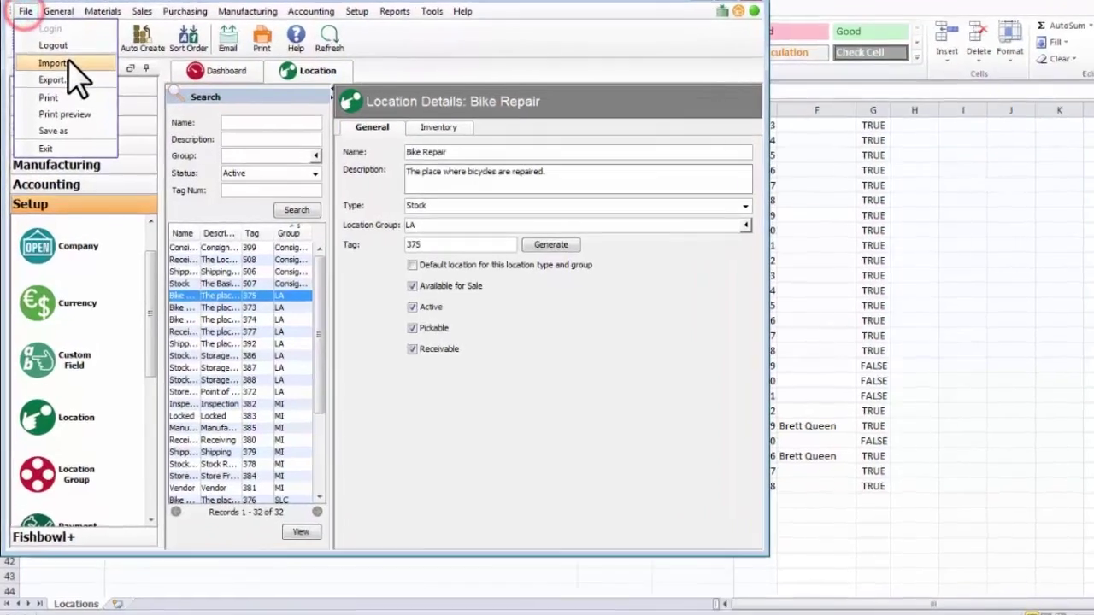
pyautogui.click(41, 63)
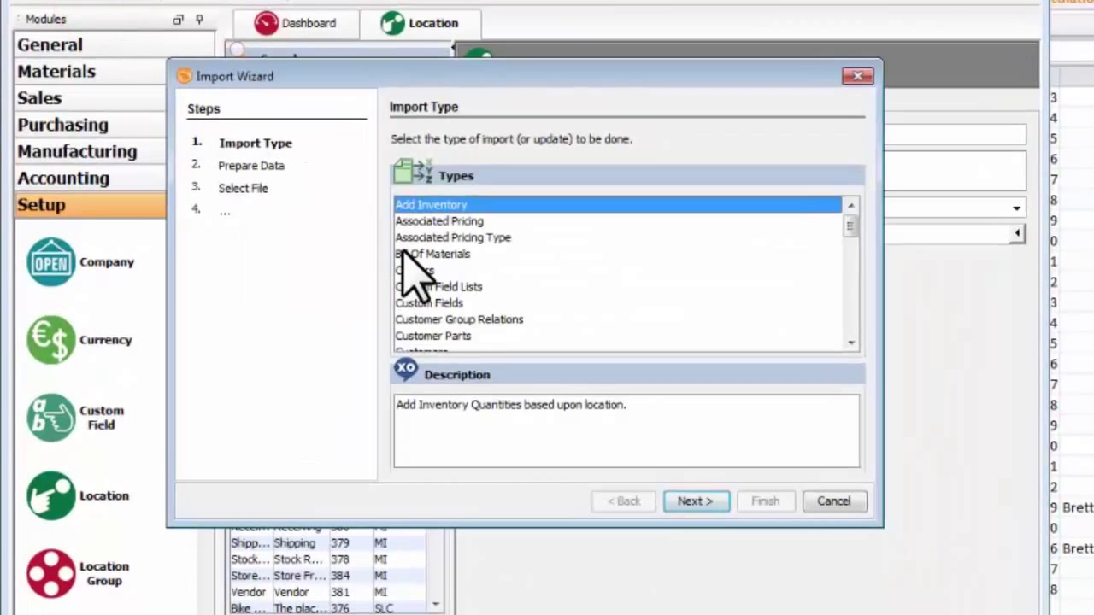
pyautogui.press('l')
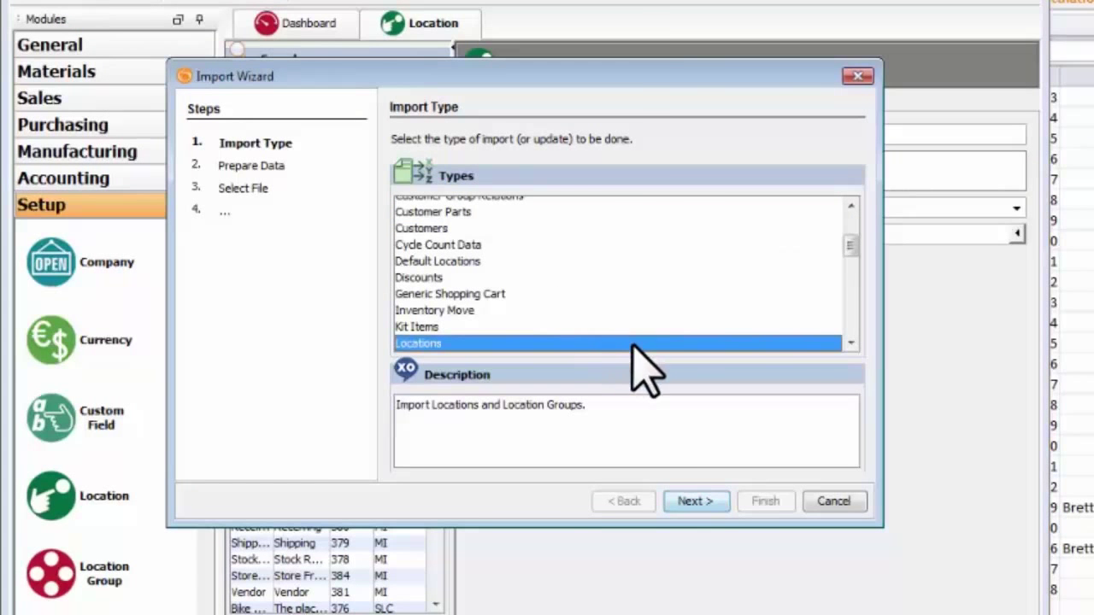
pyautogui.click(694, 501)
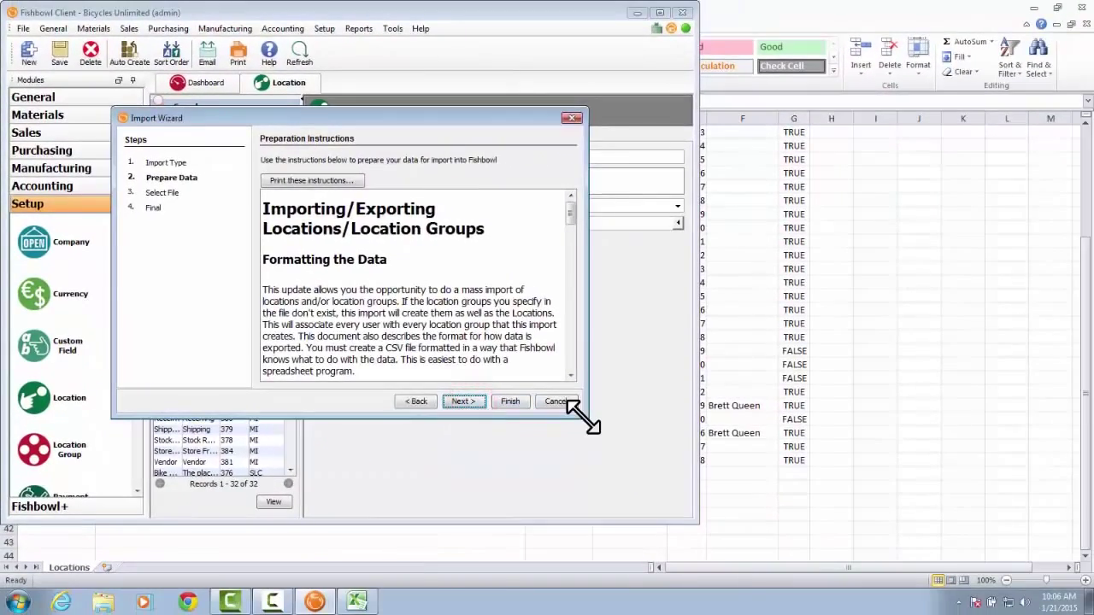
pyautogui.moveTo(724, 470); pyautogui.dragTo(869, 563)
pyautogui.moveTo(702, 493); pyautogui.dragTo(901, 560)
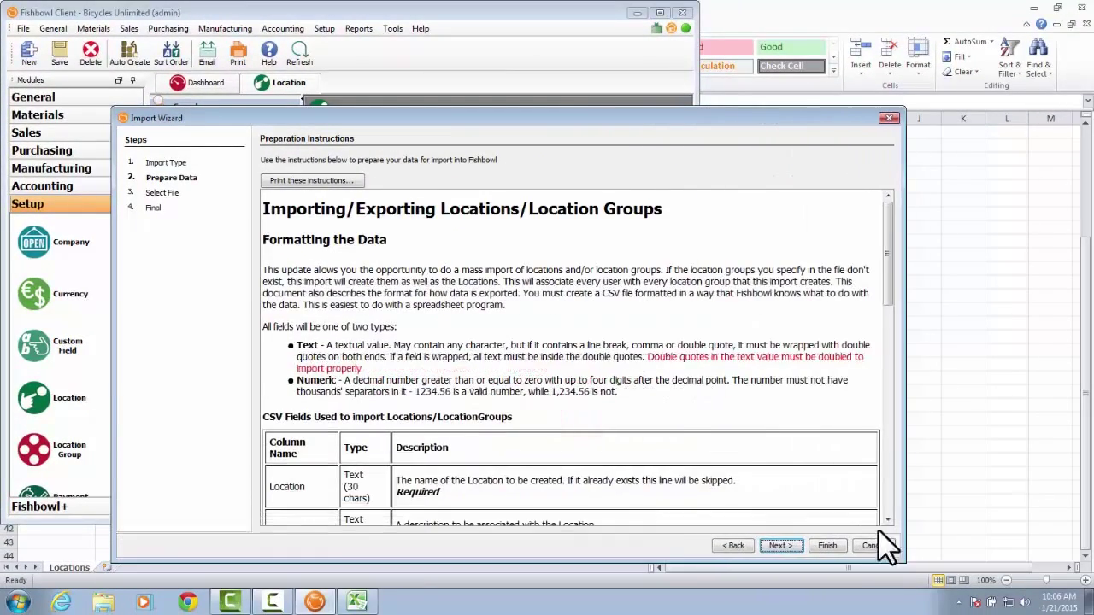
# - Read the CSV field requirements for each location column, from Location through Active, and cancel the import
pyautogui.scroll(-5, 687, 376)
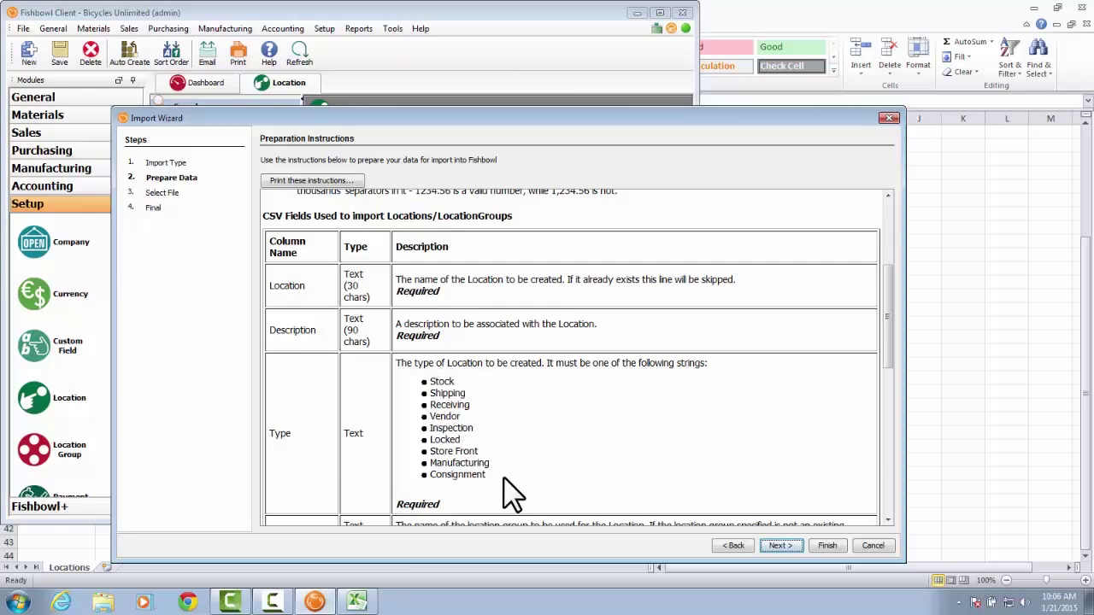
pyautogui.click(586, 446)
pyautogui.scroll(-3, 586, 453)
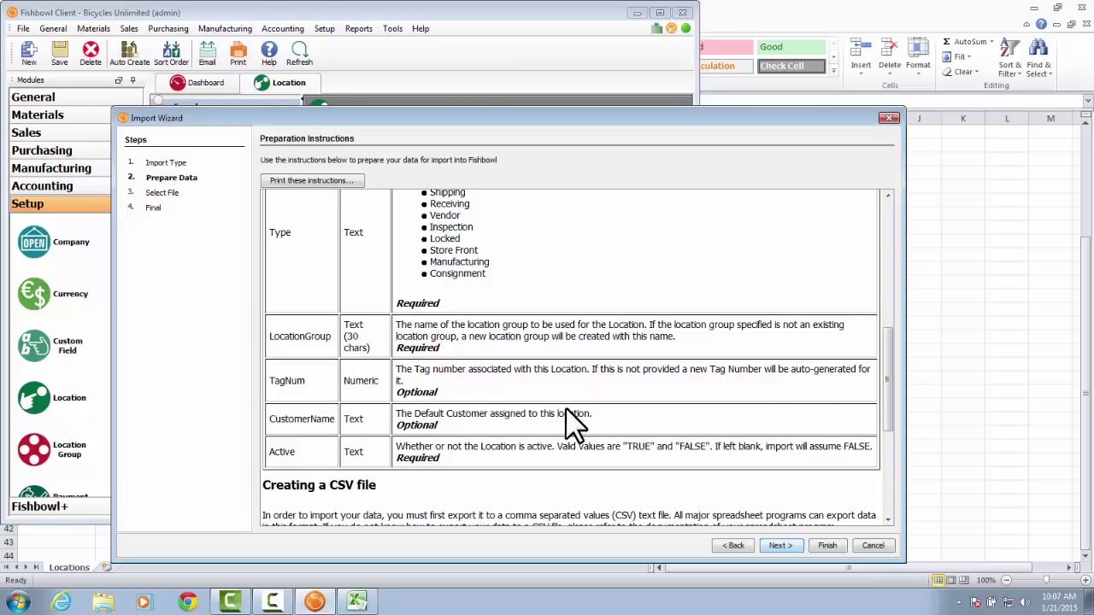
pyautogui.click(872, 546)
# - Back in Excel, complete row 38 with type Stock, location group SLC and active TRUE, leaving TagNum and CustomerName blank
pyautogui.click(827, 509)
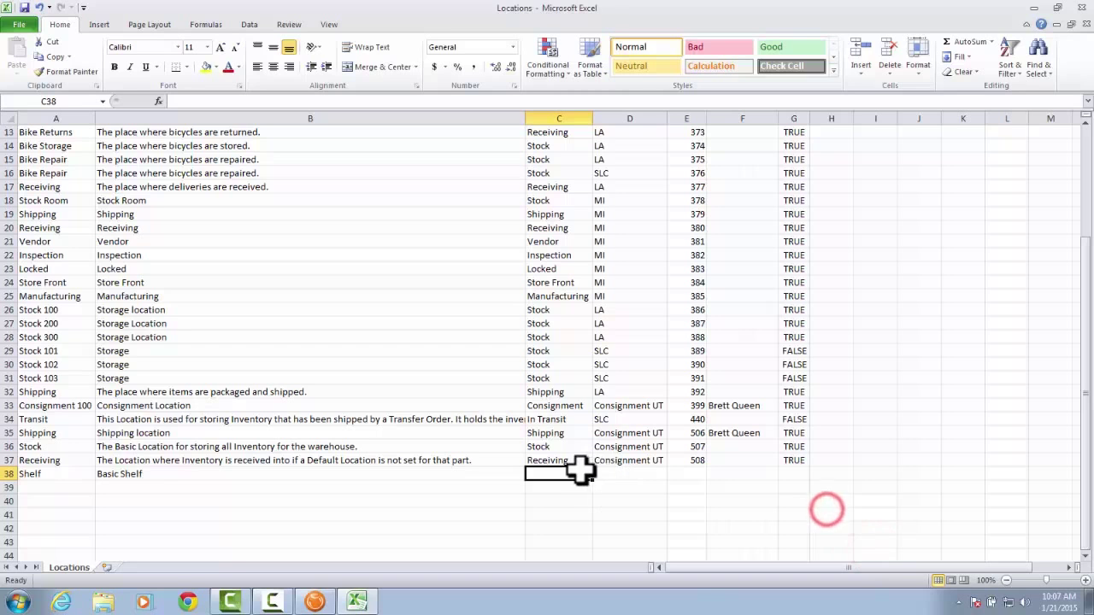
pyautogui.doubleClick(573, 473)
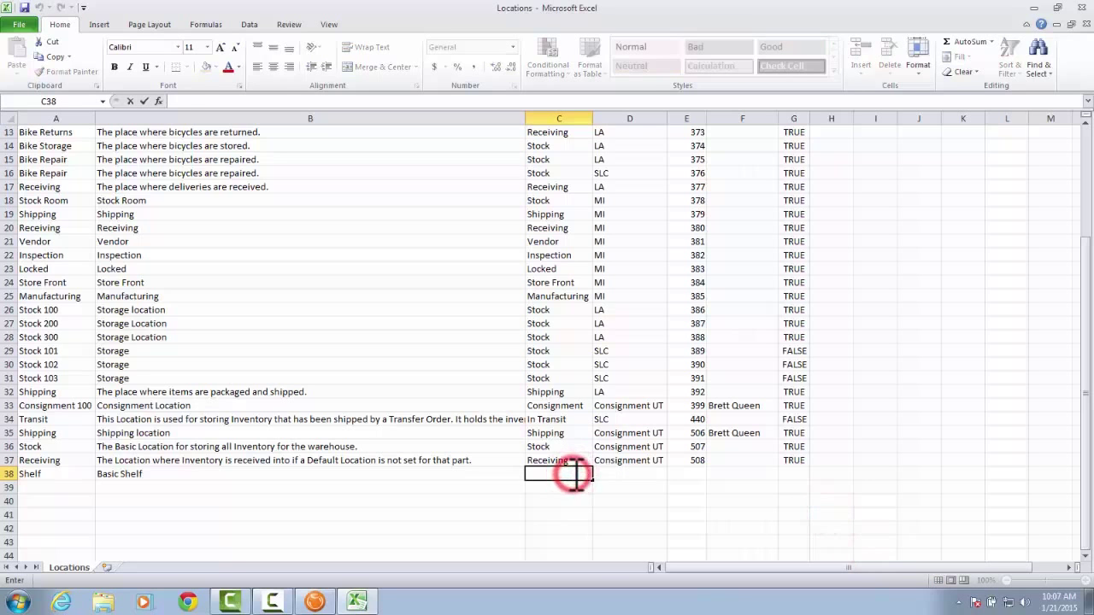
pyautogui.write('Stock')
pyautogui.press('Tab')
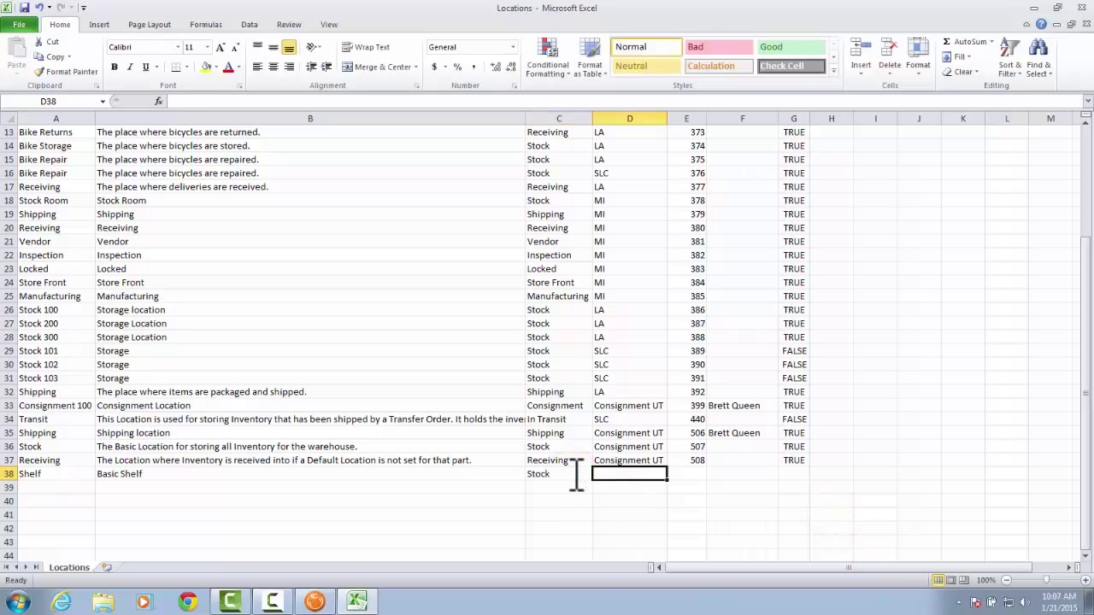
pyautogui.write('SLC')
pyautogui.press('Tab')
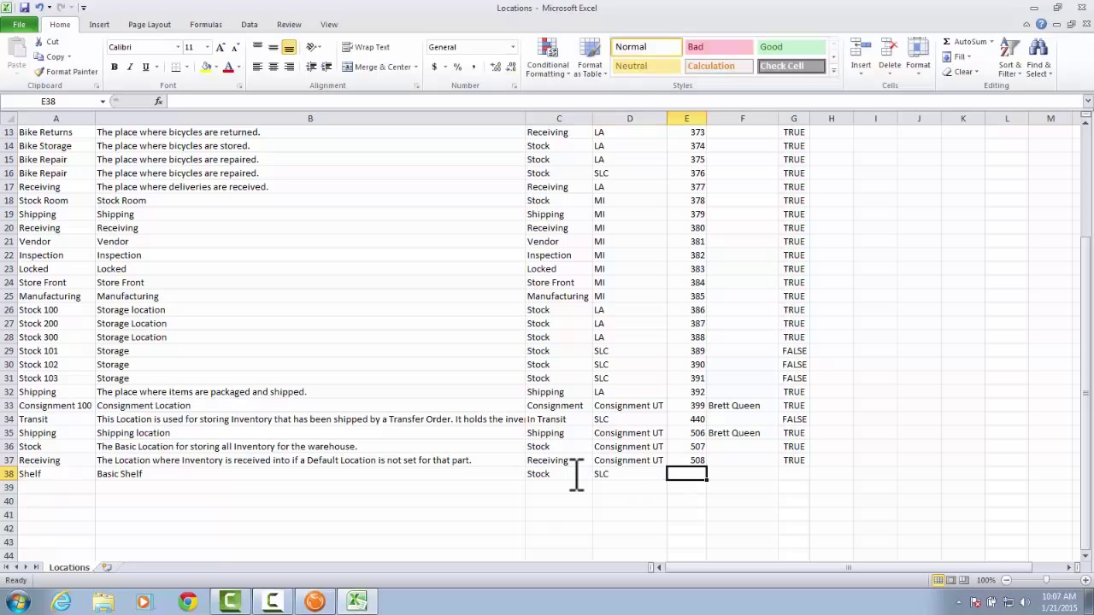
pyautogui.press('Tab')
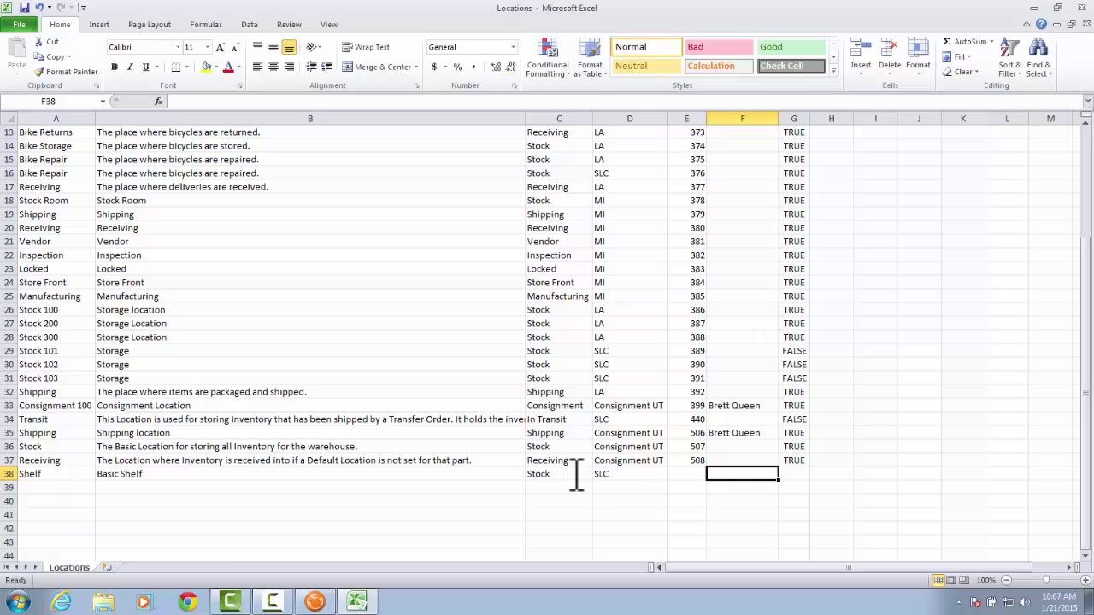
pyautogui.press('Tab')
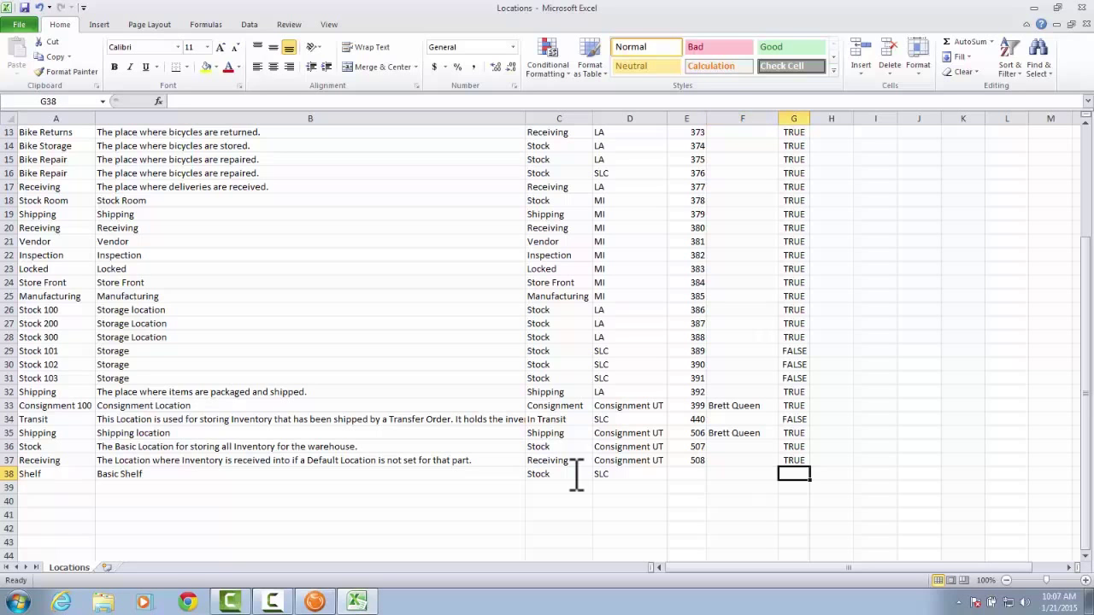
pyautogui.write('TRUE')
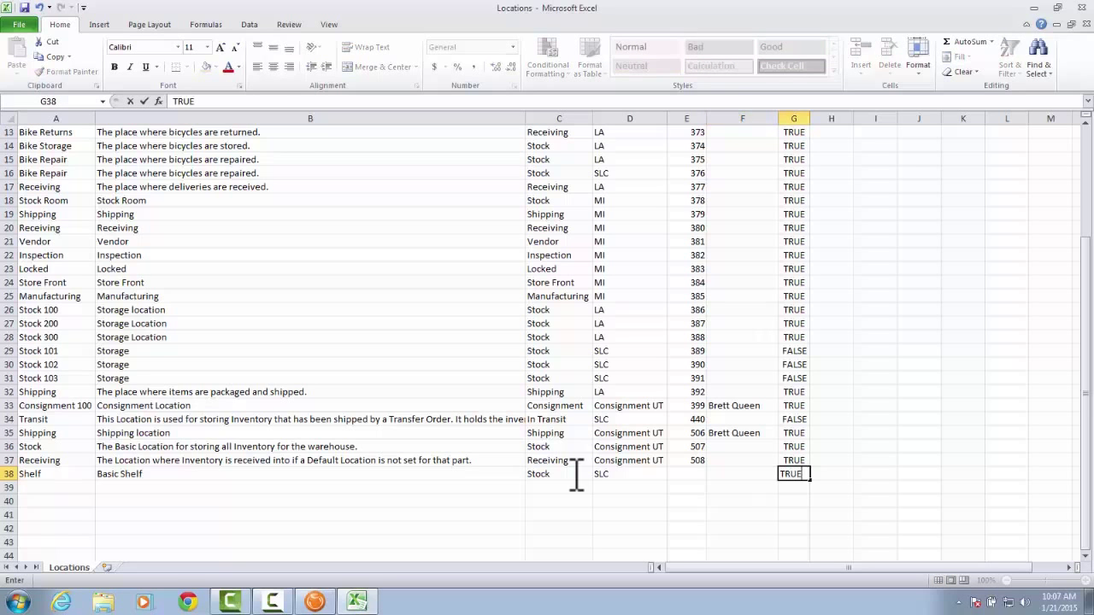
pyautogui.press('Tab')
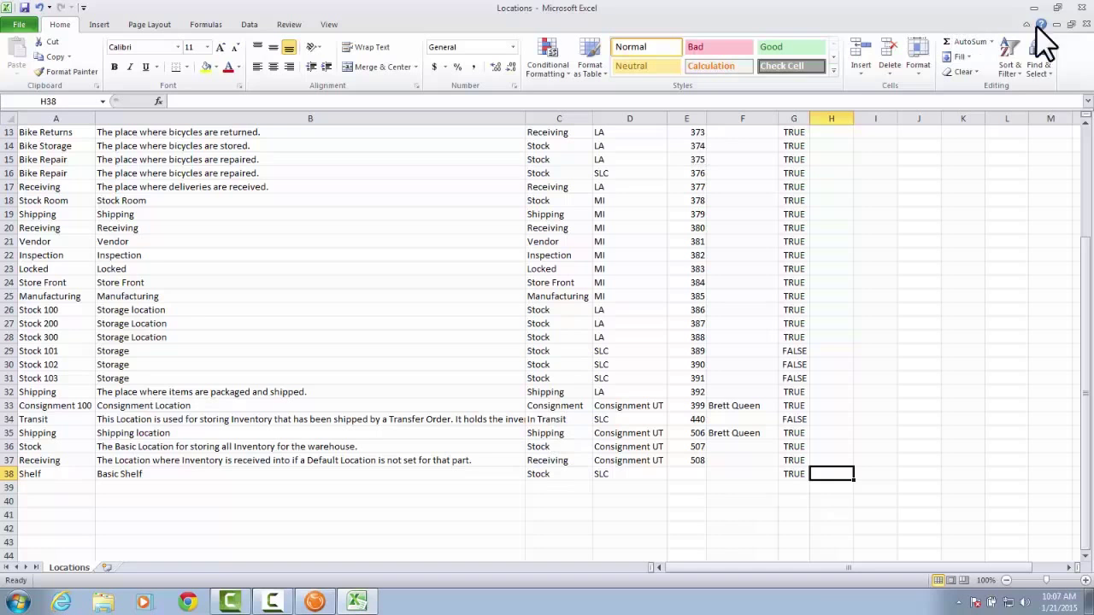
# - Close the workbook and save the changes over Locations on the Desktop, keeping the CSV (Comma delimited) format
pyautogui.click(1082, 8)
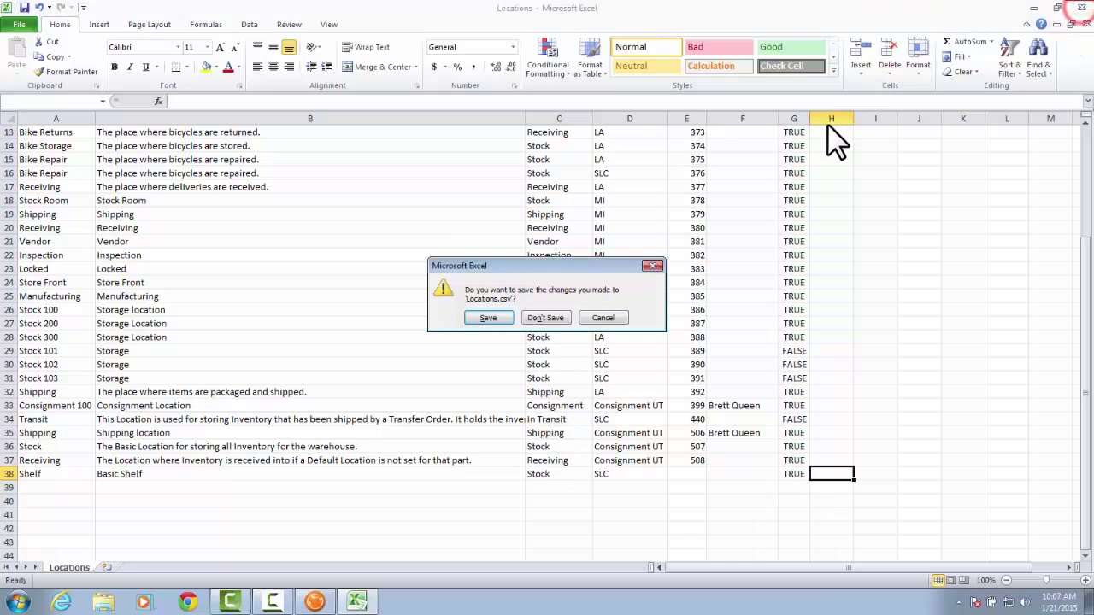
pyautogui.click(491, 318)
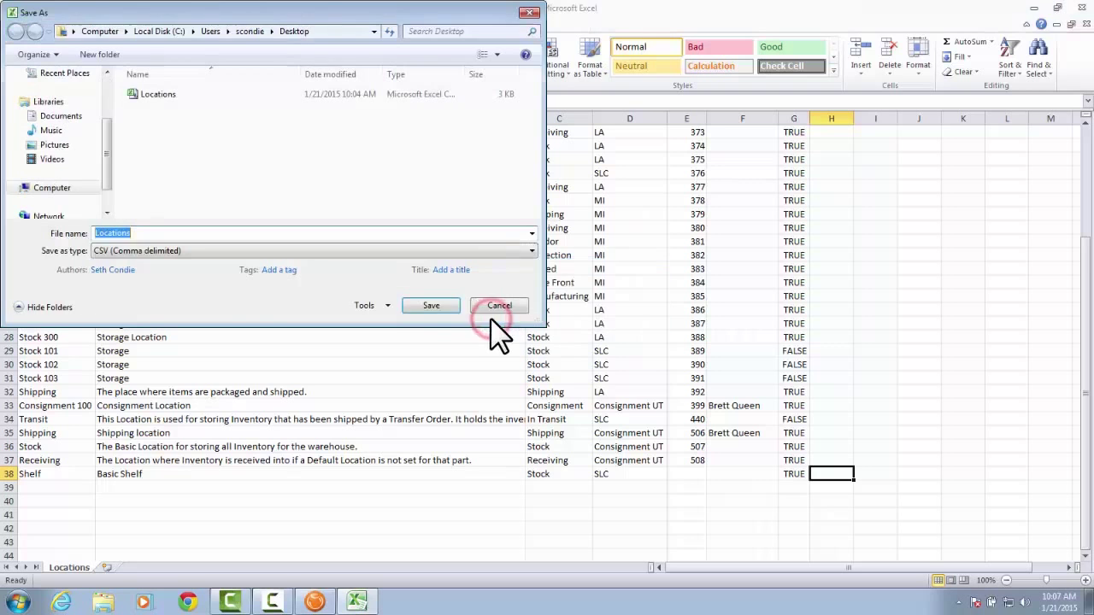
pyautogui.click(445, 309)
pyautogui.click(589, 305)
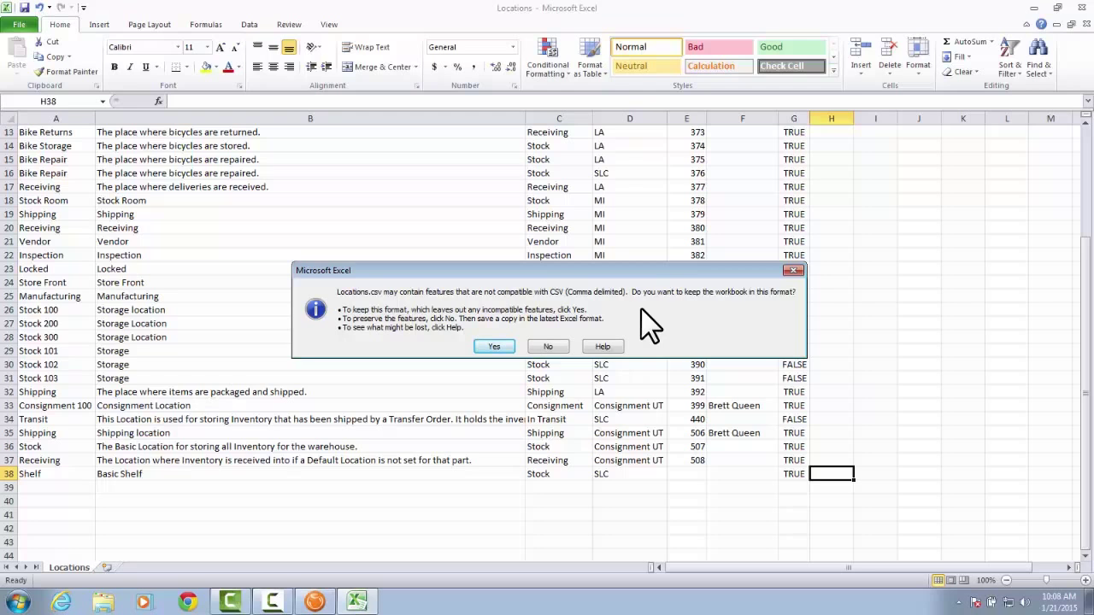
pyautogui.click(495, 347)
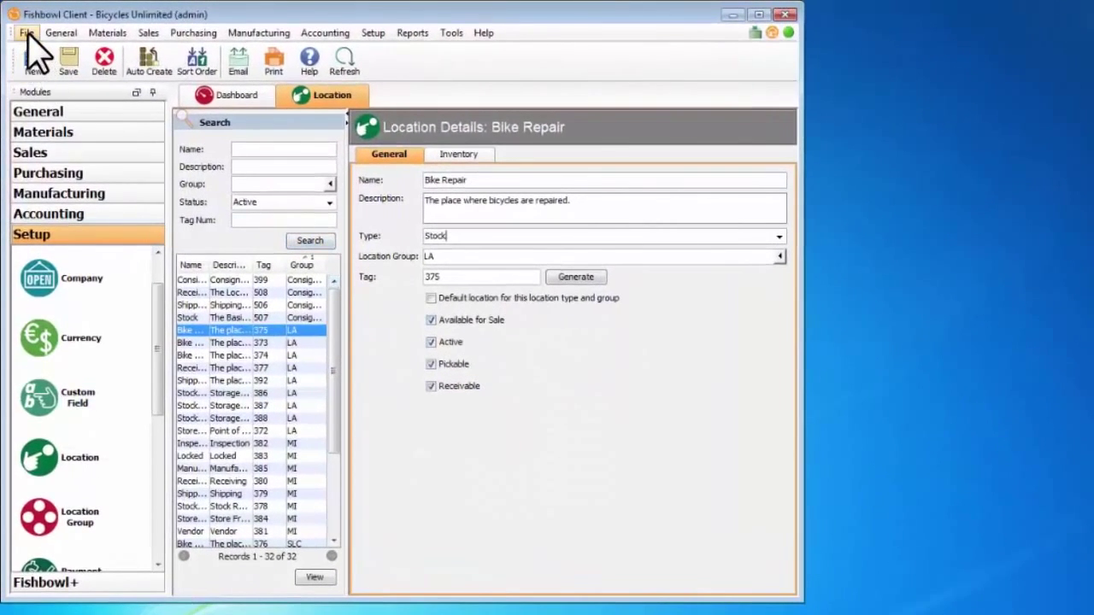
# - Start a Locations import in Fishbowl and advance the Import Wizard past the preparation instructions to the file selection
pyautogui.click(23, 28)
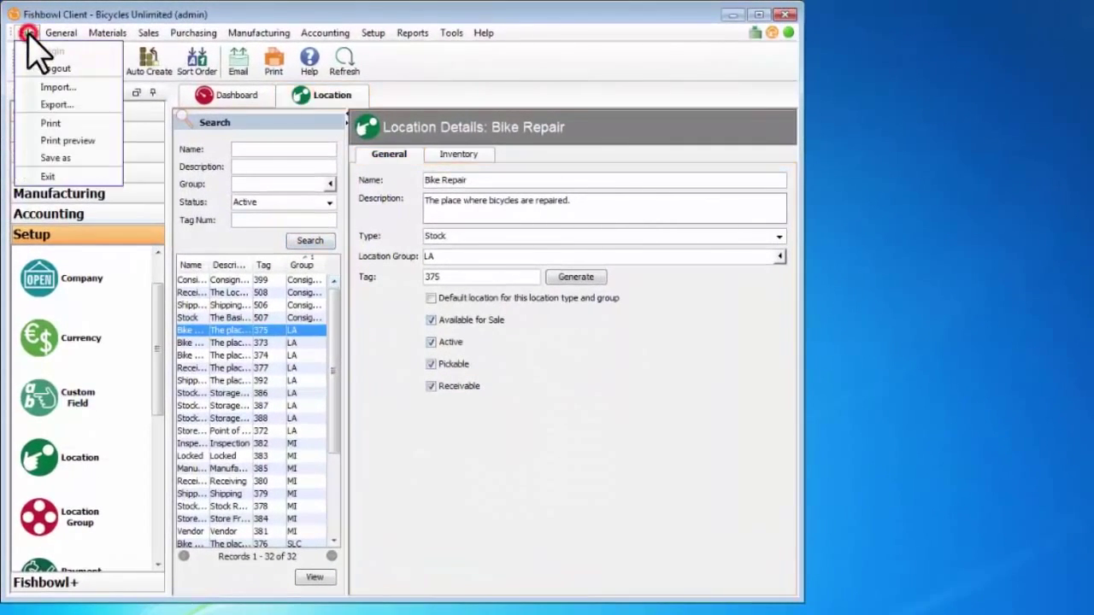
pyautogui.click(109, 85)
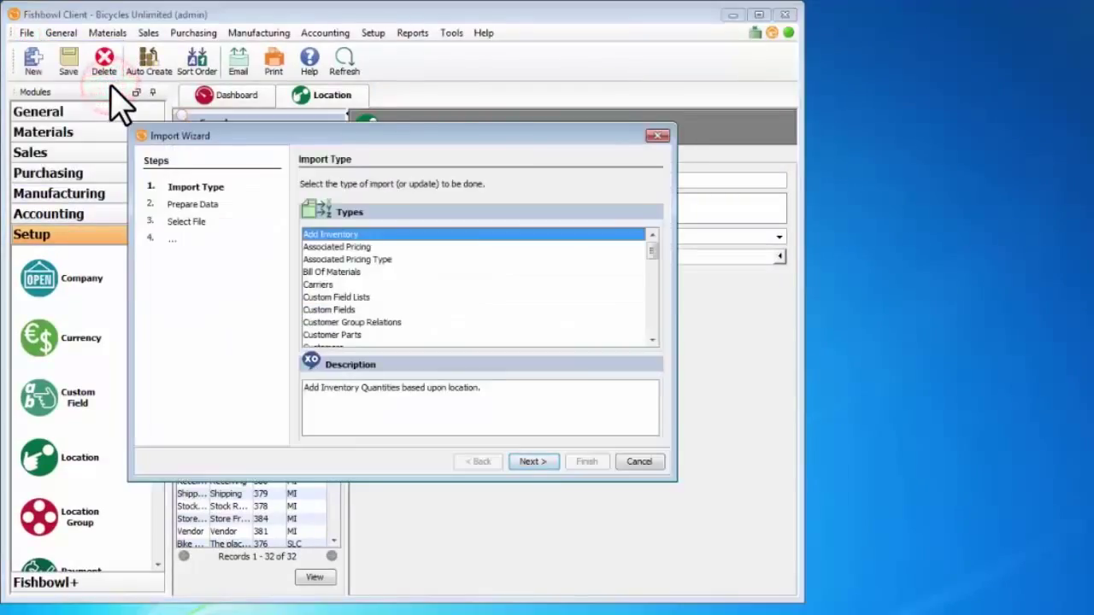
pyautogui.press('l')
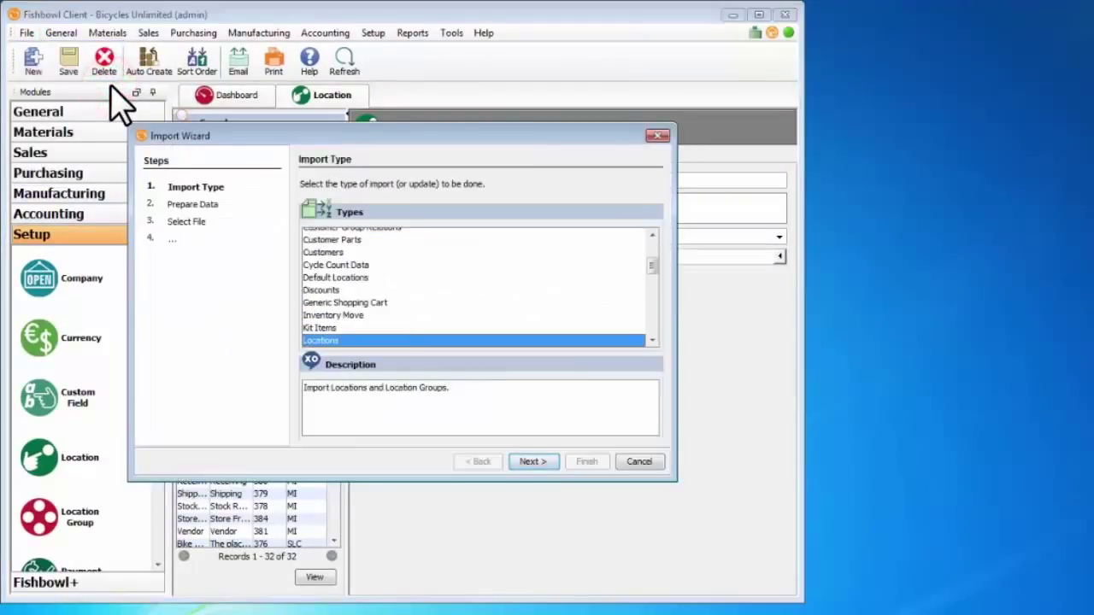
pyautogui.click(532, 462)
pyautogui.click(533, 462)
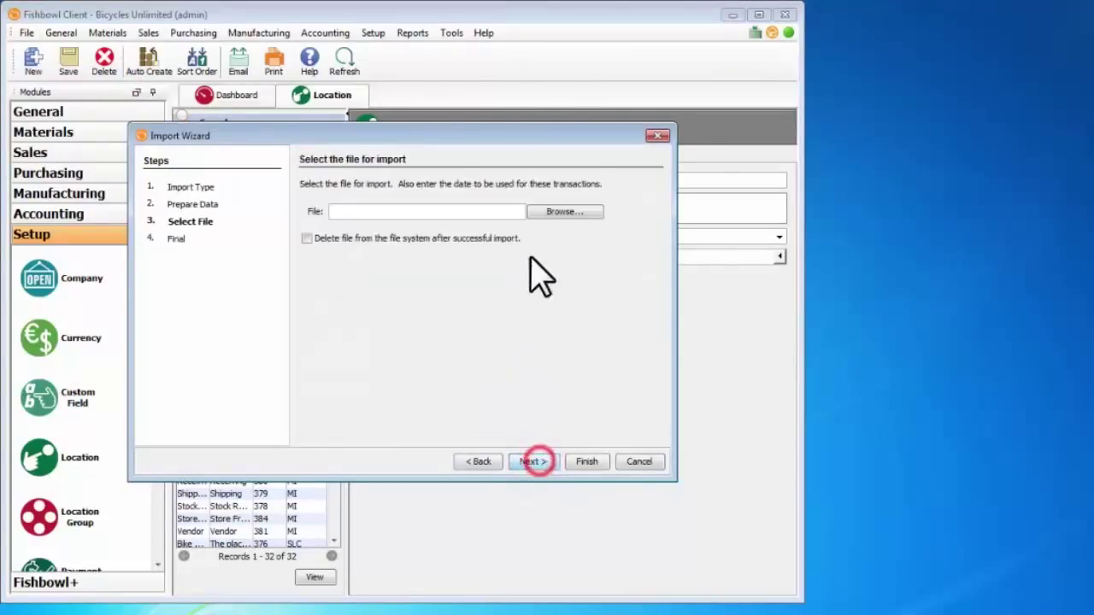
# - Choose Locations.csv from the Desktop as the import file and run the import
pyautogui.click(553, 212)
pyautogui.click(299, 291)
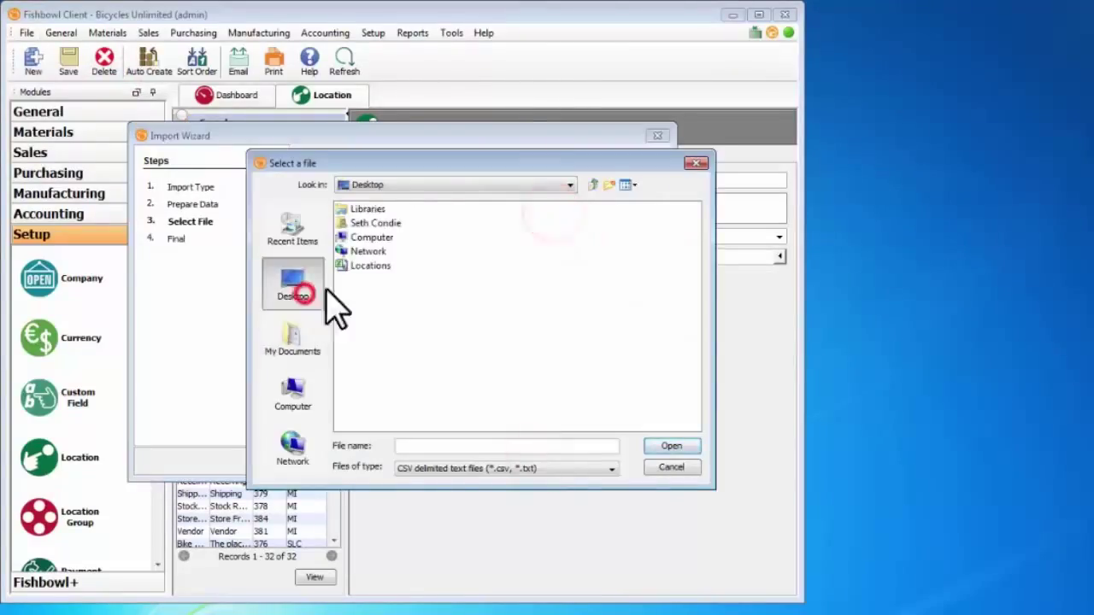
pyautogui.doubleClick(368, 265)
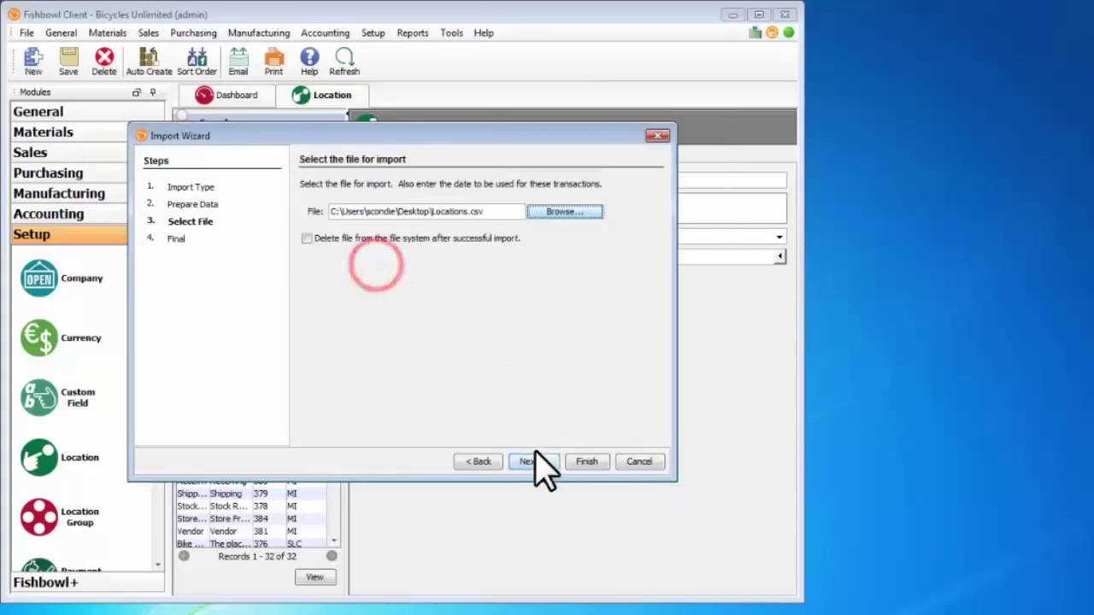
pyautogui.click(534, 462)
pyautogui.click(586, 462)
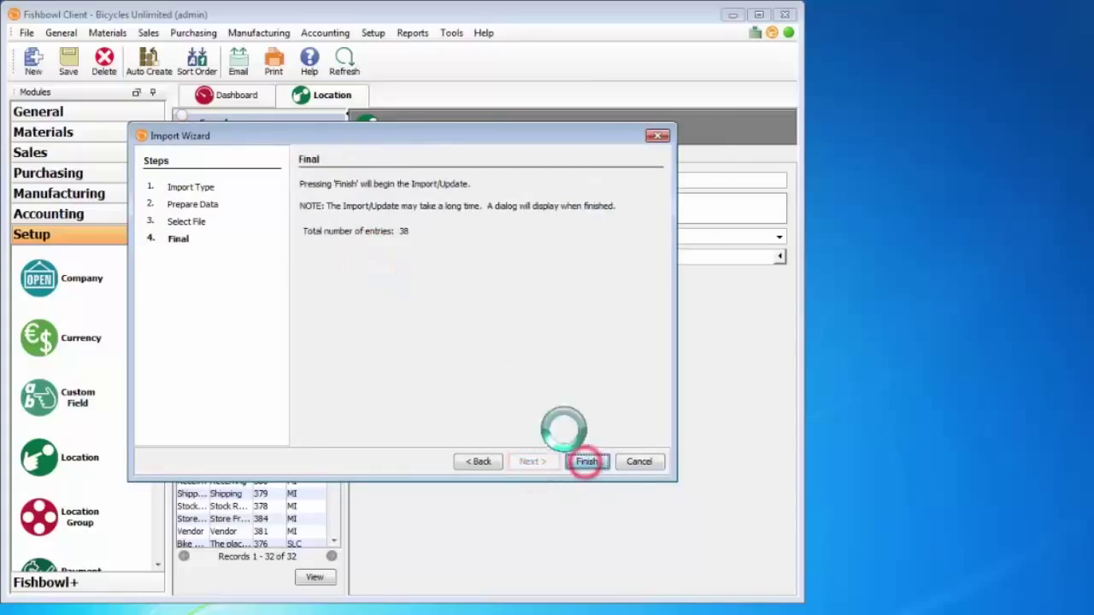
# - Dismiss the import confirmation, search the locations by the name "shelf" and open the Shelf location record
pyautogui.click(406, 325)
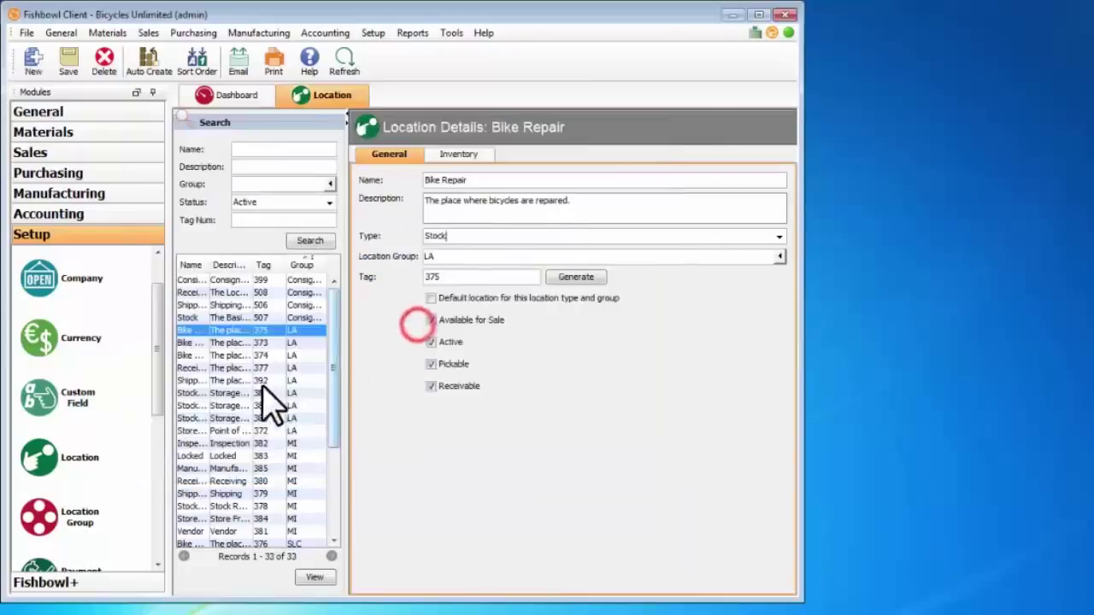
pyautogui.moveTo(332, 329)
pyautogui.mouseDown()
pyautogui.moveTo(329, 443)
pyautogui.moveTo(327, 423)
pyautogui.mouseUp()
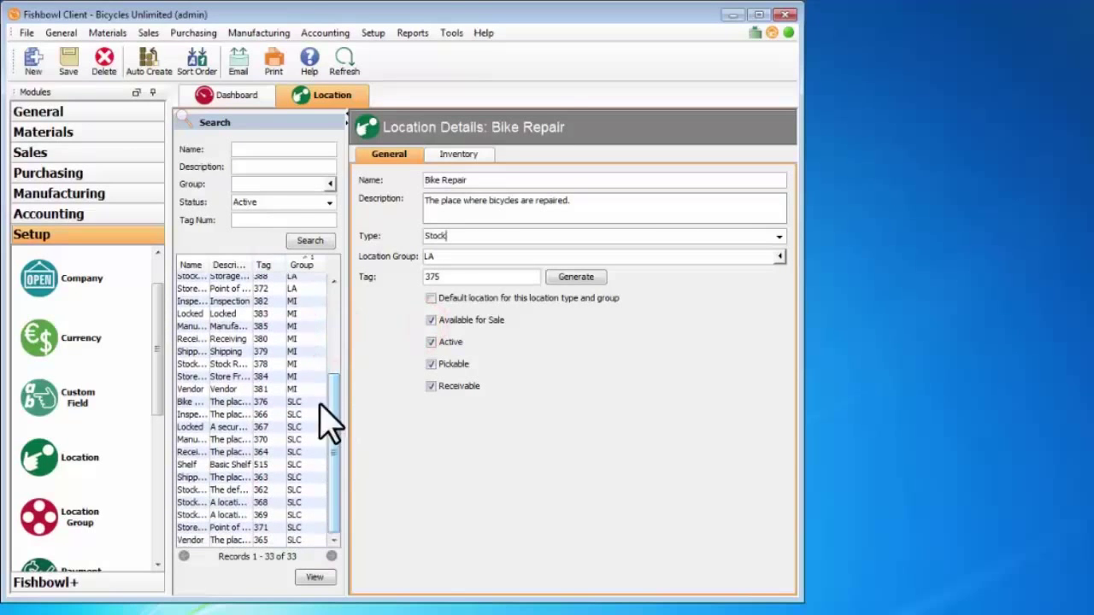
pyautogui.click(280, 152)
pyautogui.write('shelf')
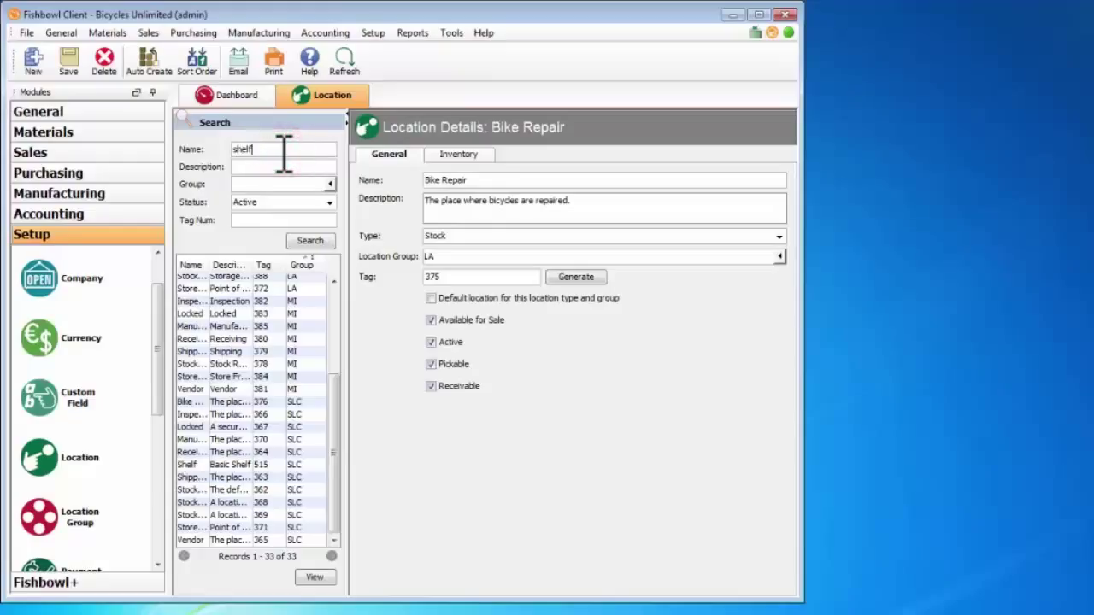
pyautogui.press('Return')
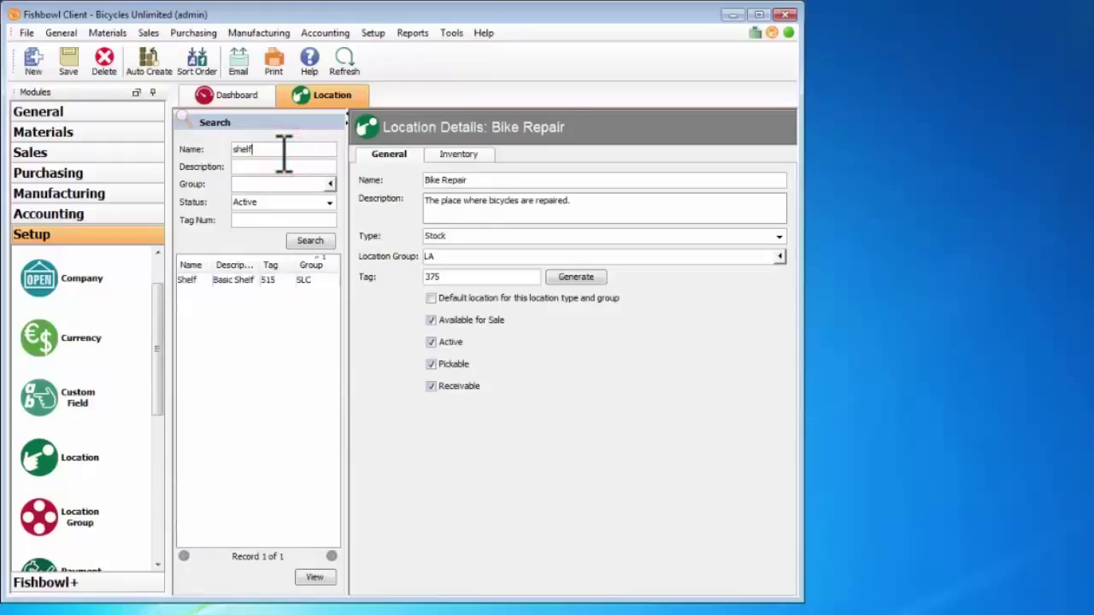
pyautogui.click(227, 285)
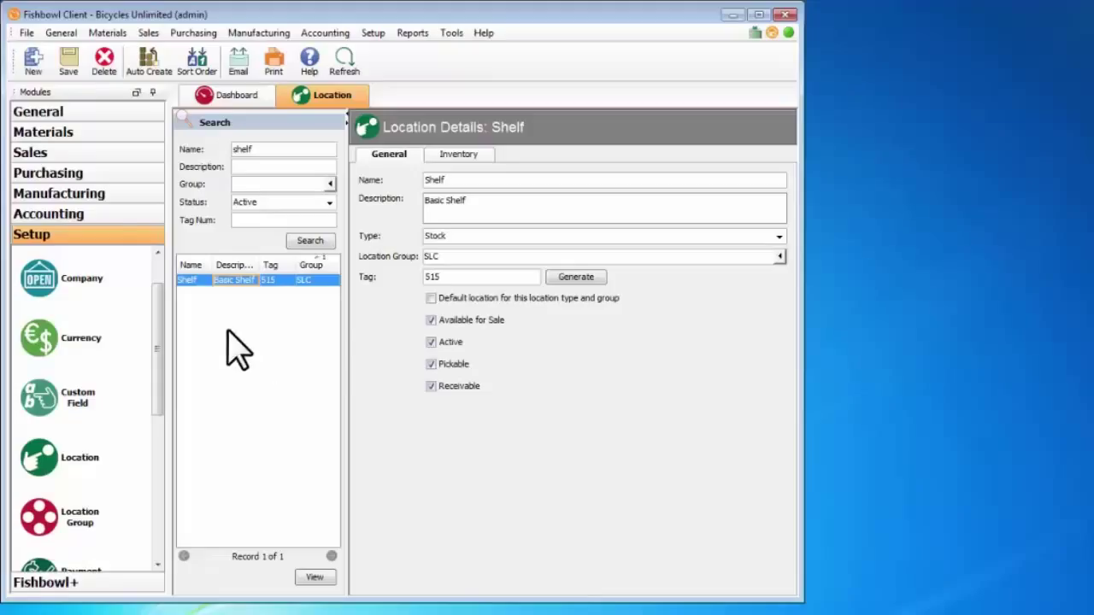
# - Open the Part and Product modules under Materials and display part B201, Heavy Duty Brake Cables, in Part
pyautogui.click(105, 131)
pyautogui.click(100, 170)
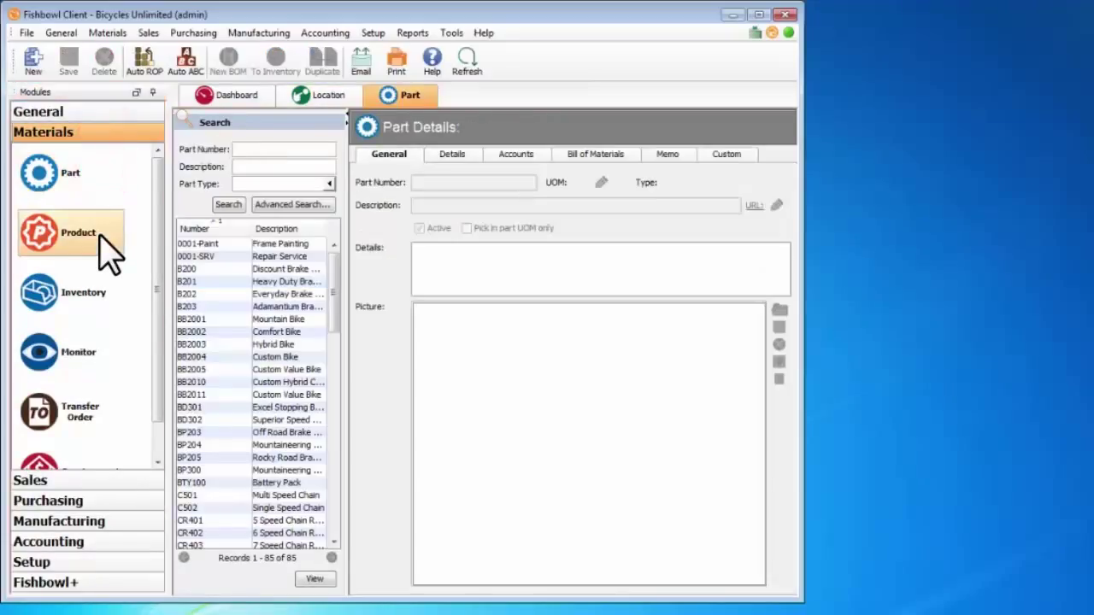
pyautogui.click(100, 237)
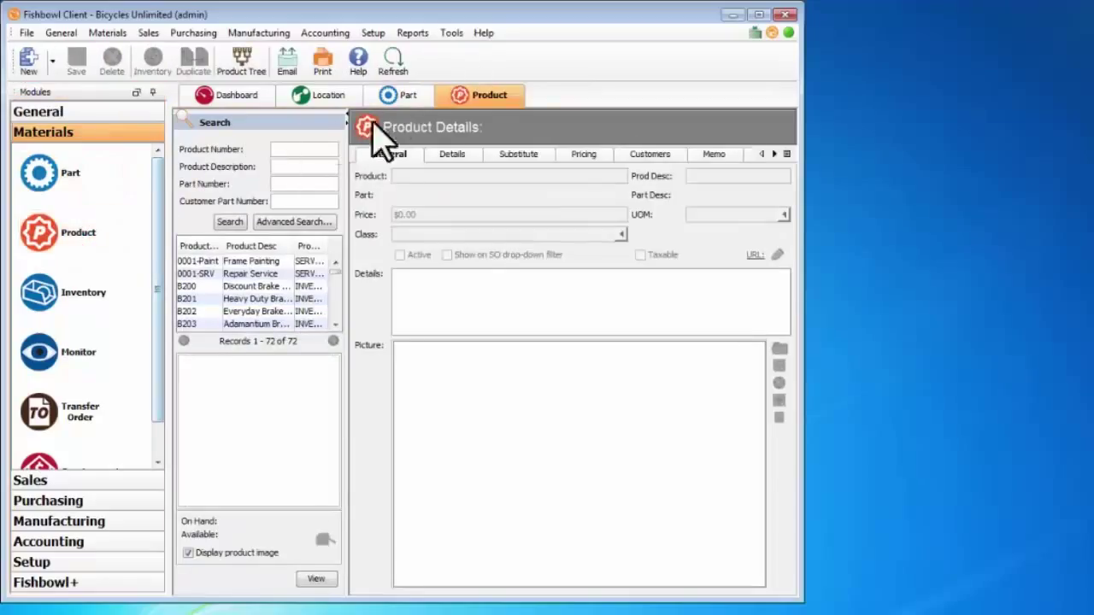
pyautogui.click(402, 96)
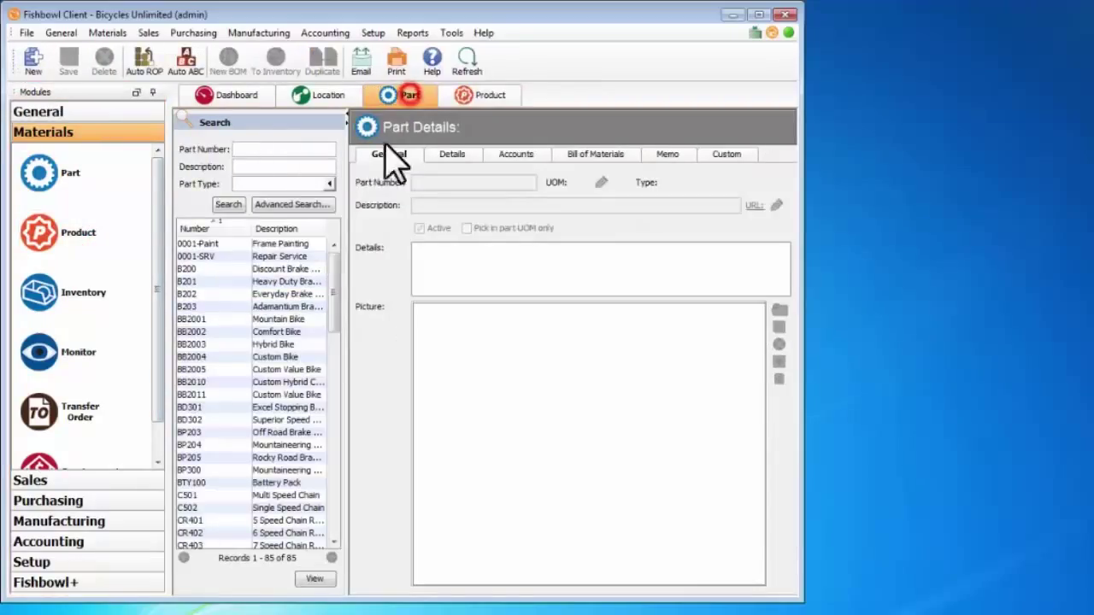
pyautogui.click(221, 278)
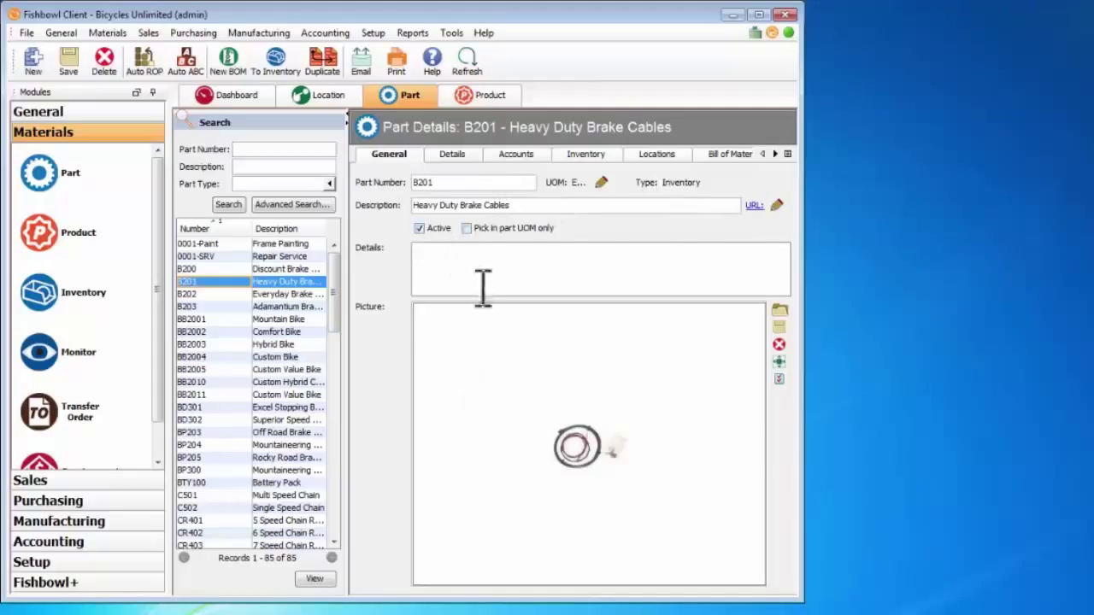
# - Review part B201's details, accounts, inventory, locations, bill of materials and vendors, and open the matching B201 product record
pyautogui.click(452, 153)
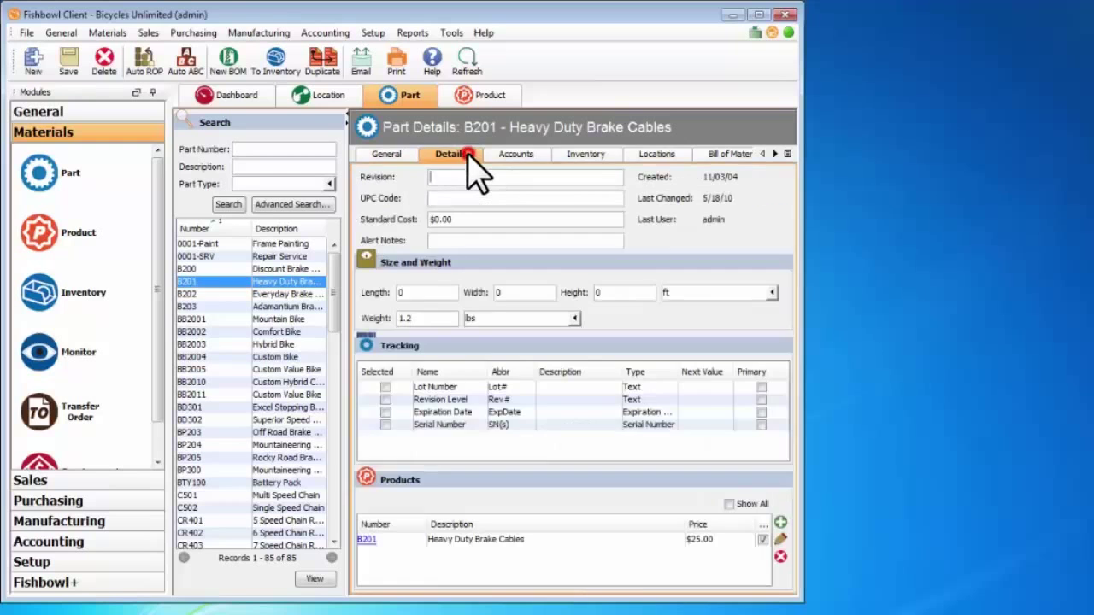
pyautogui.click(513, 154)
pyautogui.click(586, 155)
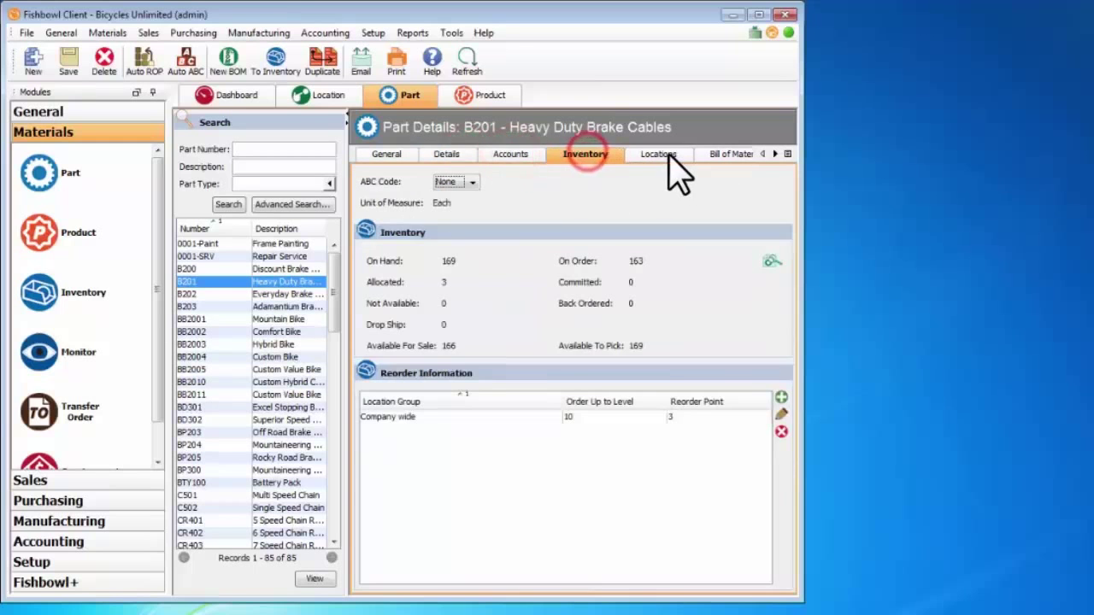
pyautogui.click(663, 155)
pyautogui.click(722, 155)
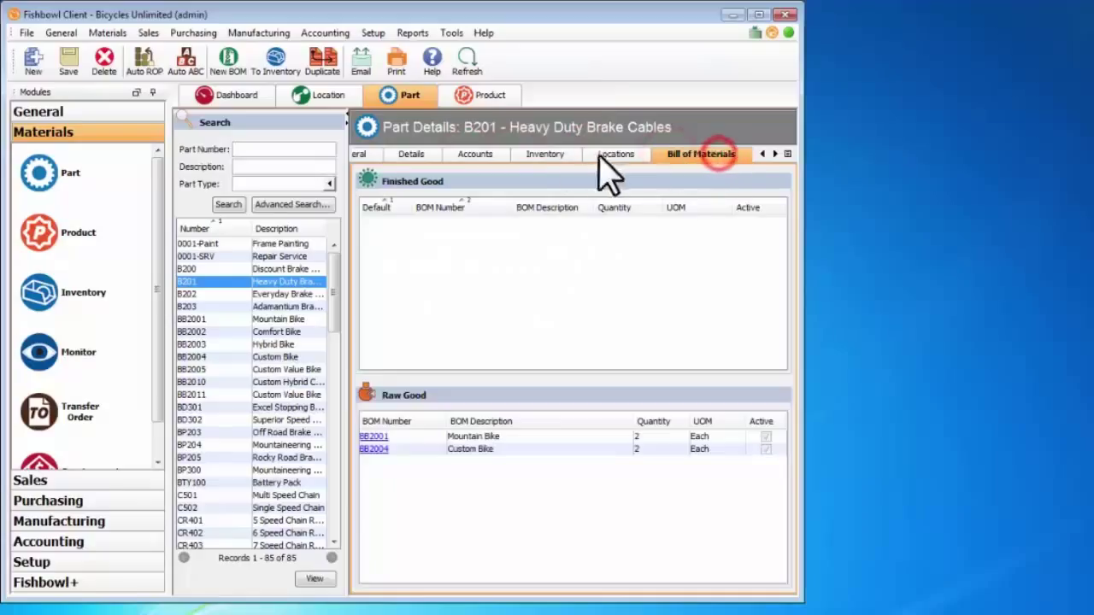
pyautogui.click(774, 154)
pyautogui.click(774, 154)
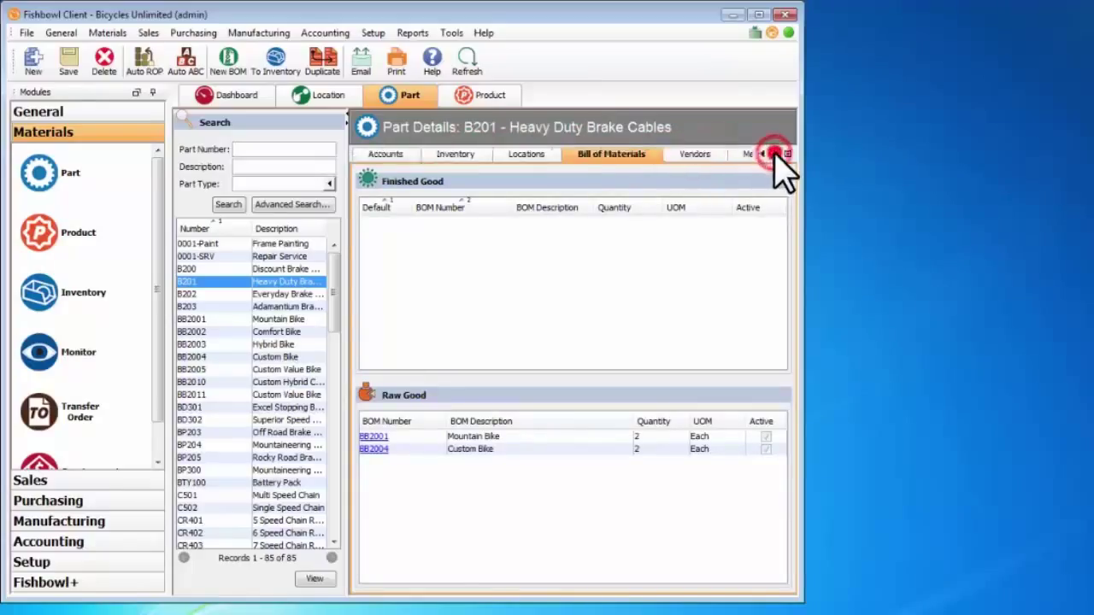
pyautogui.click(774, 154)
pyautogui.click(598, 157)
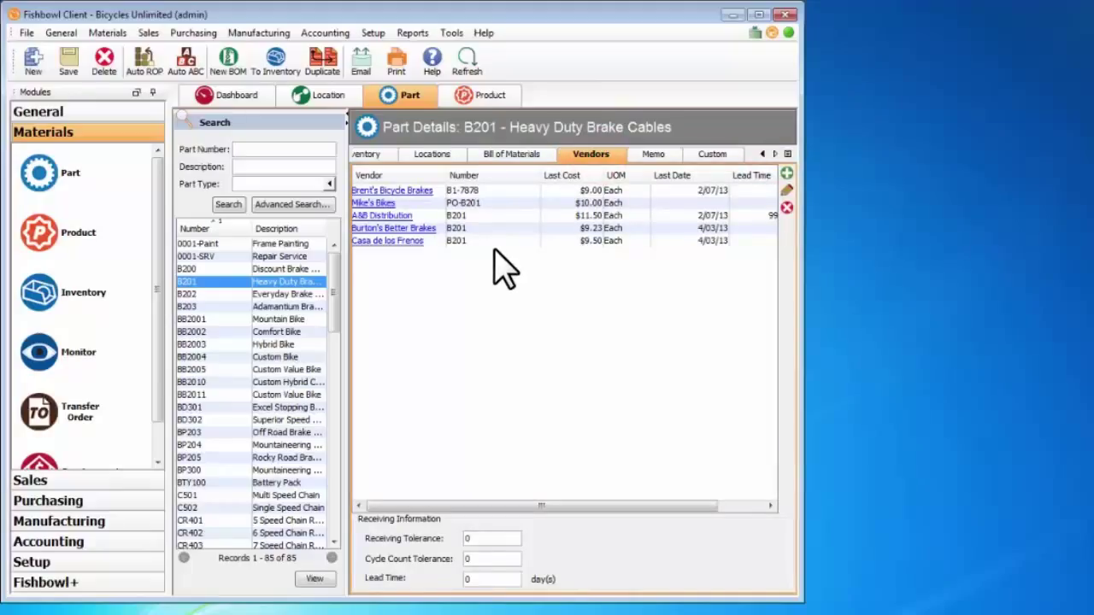
pyautogui.click(481, 92)
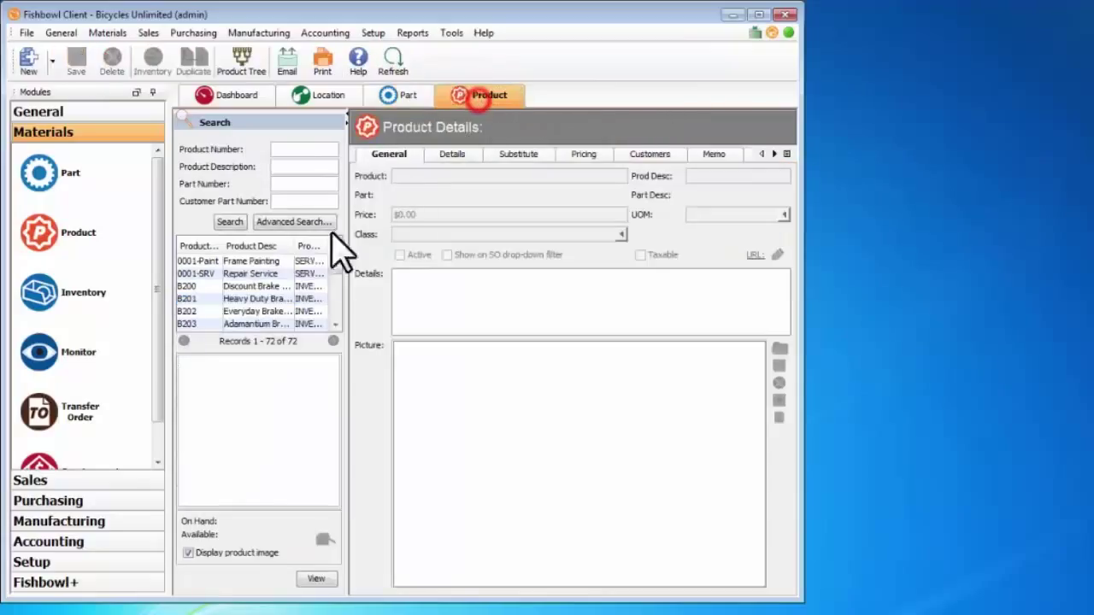
pyautogui.click(215, 299)
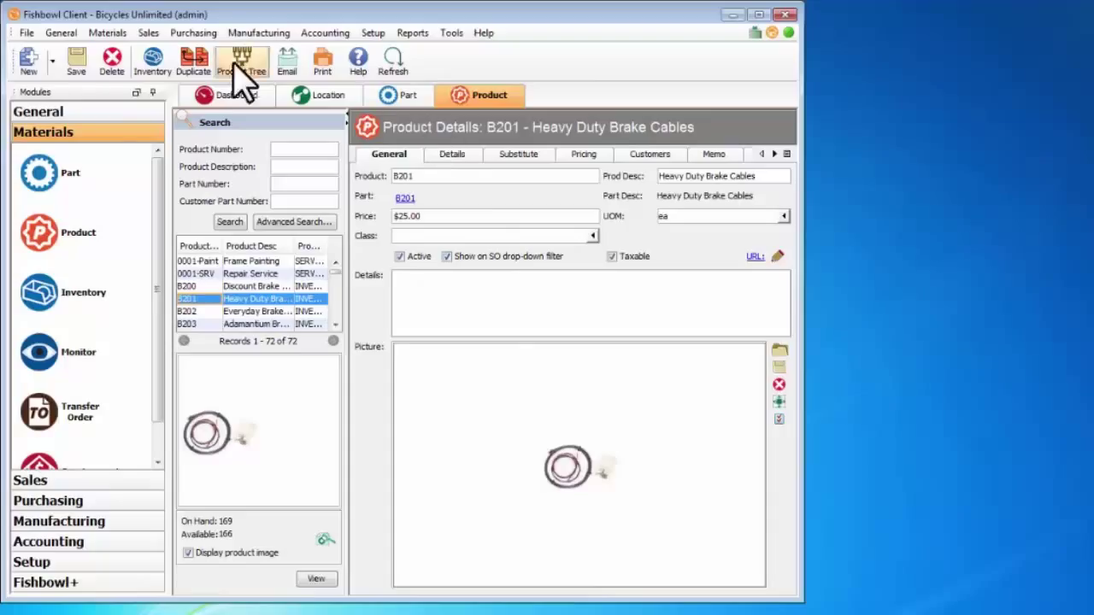
# - Start an export of type Part Product And Vendor Pricing and advance the Export Wizard to its preparation instructions
pyautogui.click(26, 32)
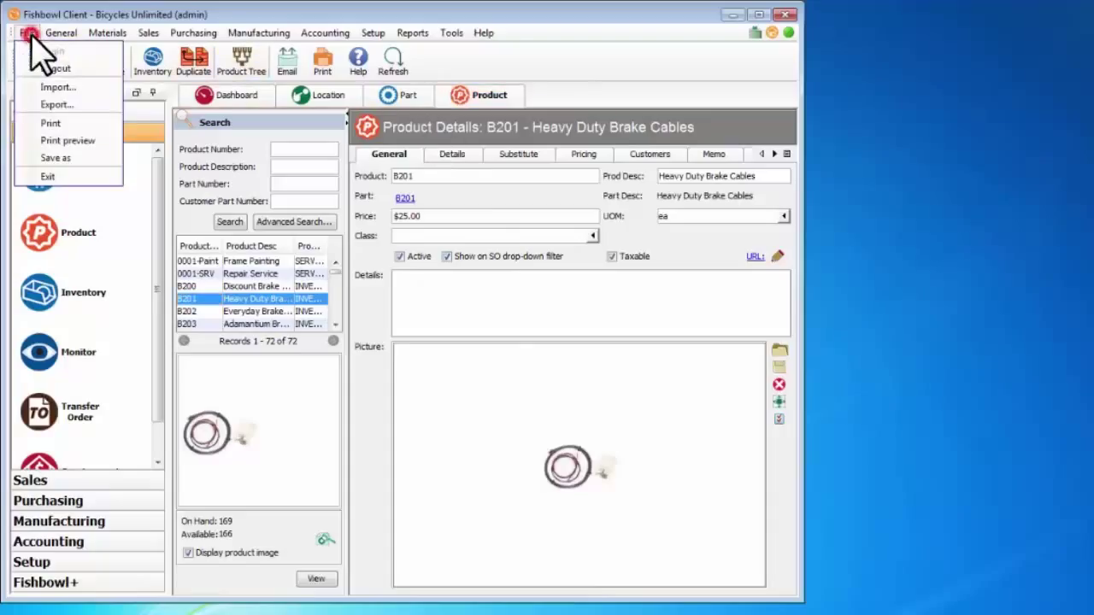
pyautogui.click(77, 104)
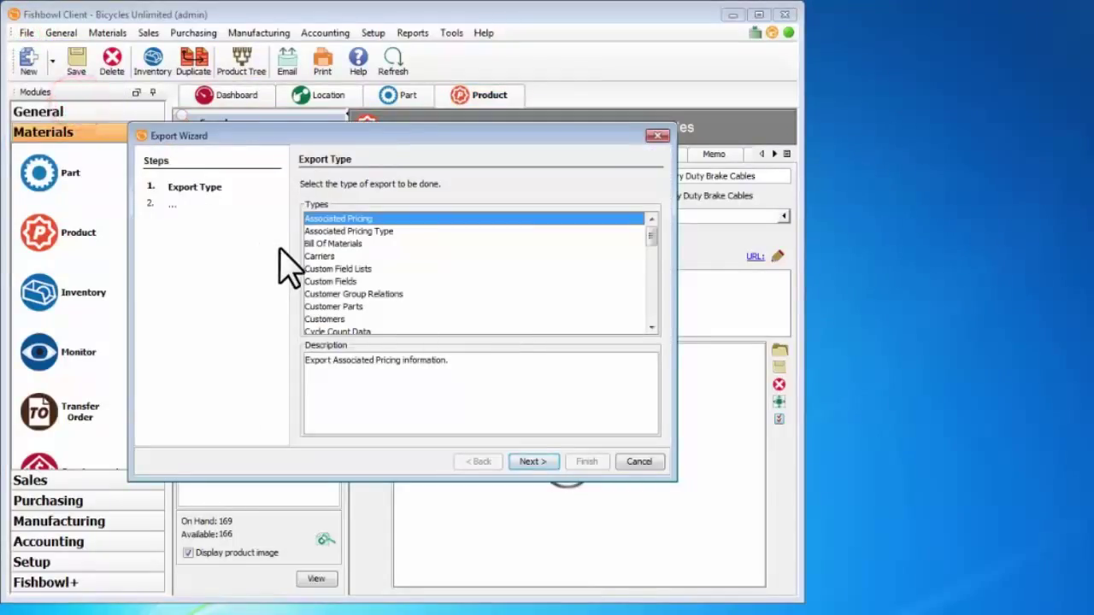
pyautogui.press('Down')
pyautogui.press('Down')
pyautogui.press('Down')
pyautogui.press('Down')
pyautogui.press('Down')
pyautogui.press('Down')
pyautogui.press('Down')
pyautogui.press('Down')
pyautogui.press('Down')
pyautogui.press('Down')
pyautogui.press('Down')
pyautogui.press('Down')
pyautogui.press('Down')
pyautogui.press('Down')
pyautogui.press('Down')
pyautogui.press('Down')
pyautogui.press('Down')
pyautogui.press('Down')
pyautogui.press('Down')
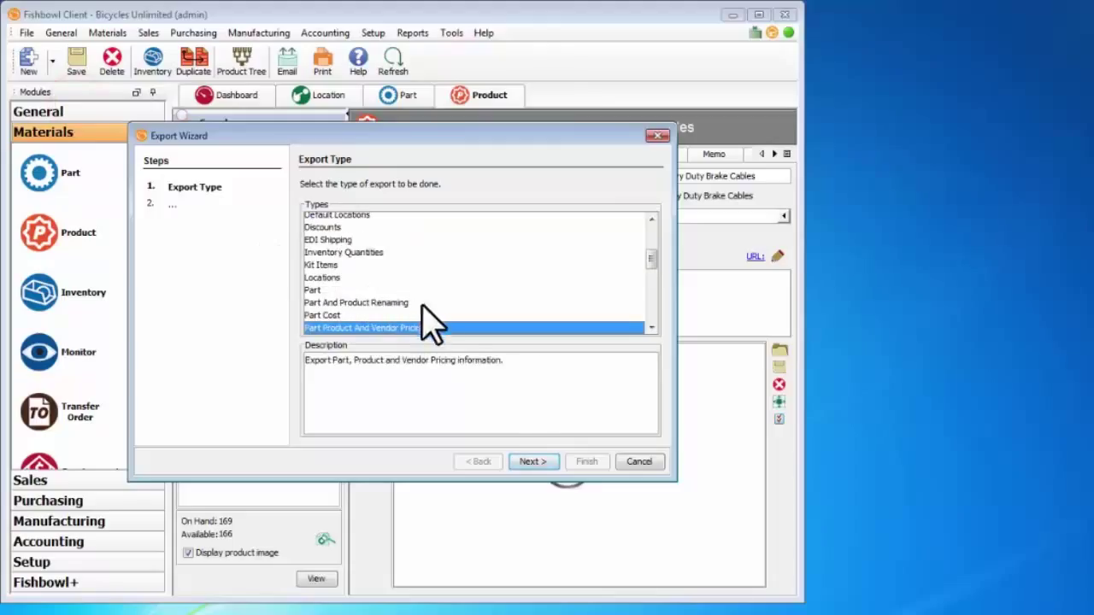
pyautogui.click(534, 462)
# - Enlarge the wizard and examine the CSV field descriptions for parts, products and vendor pricing, including the PartTypeID mapping
pyautogui.click(534, 323)
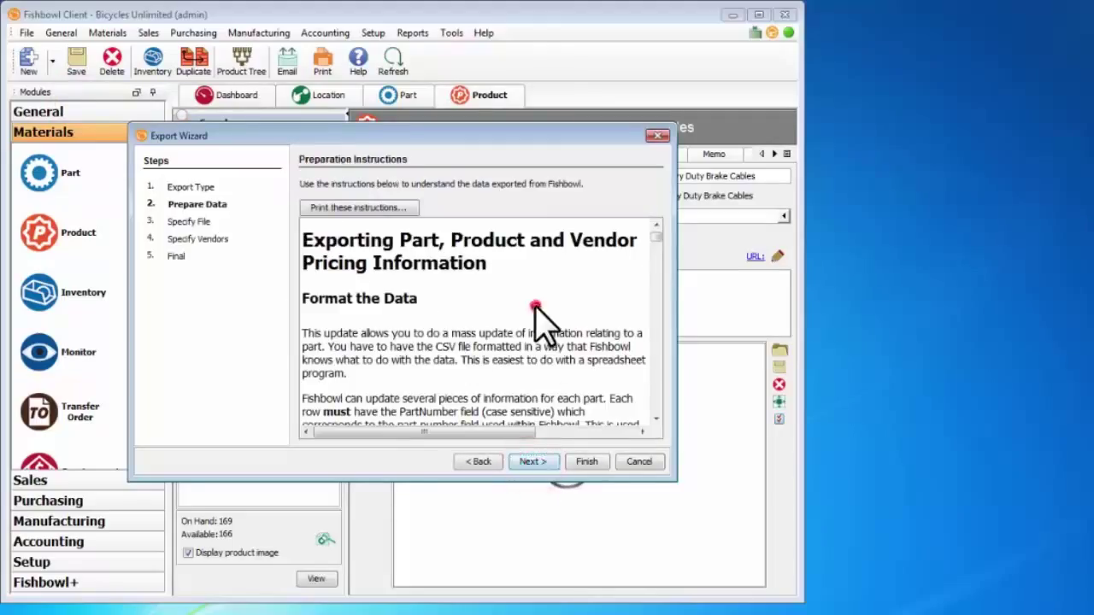
pyautogui.scroll(-8, 555, 333)
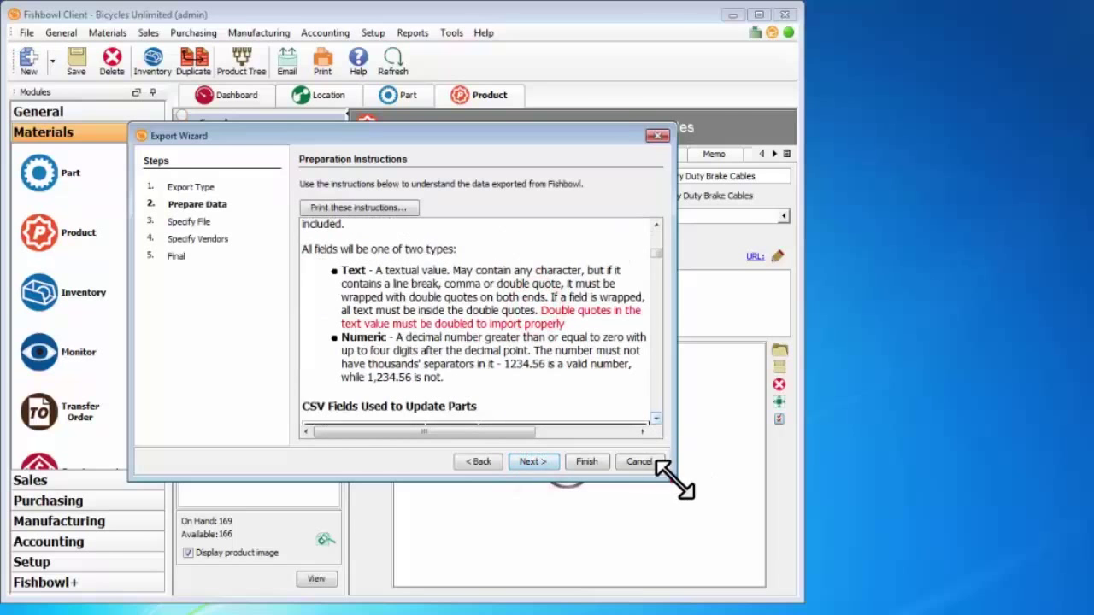
pyautogui.moveTo(675, 480); pyautogui.dragTo(859, 595)
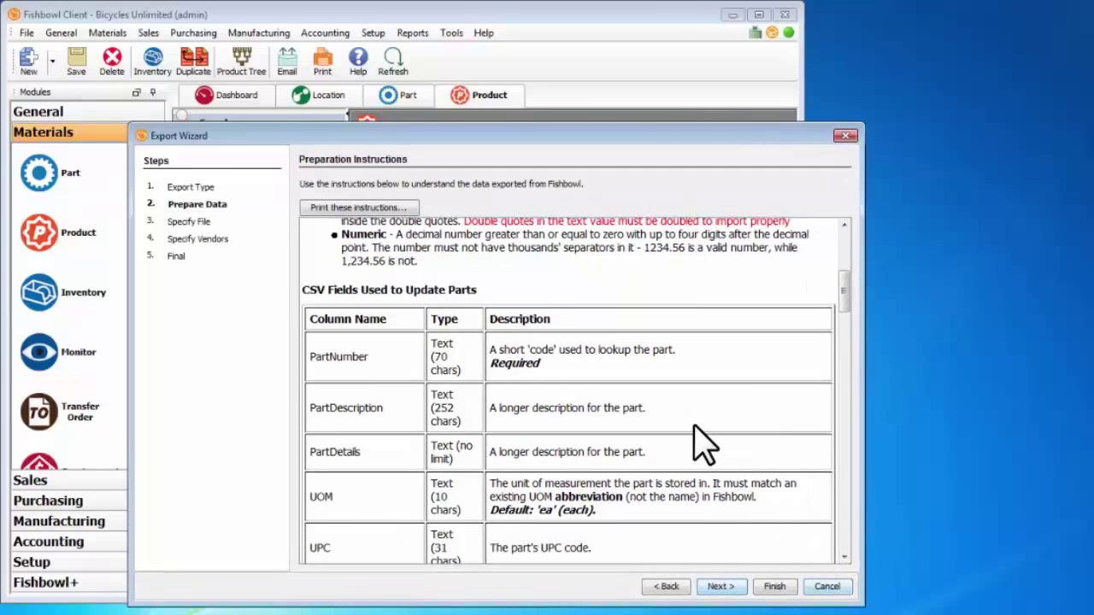
pyautogui.scroll(-3, 679, 386)
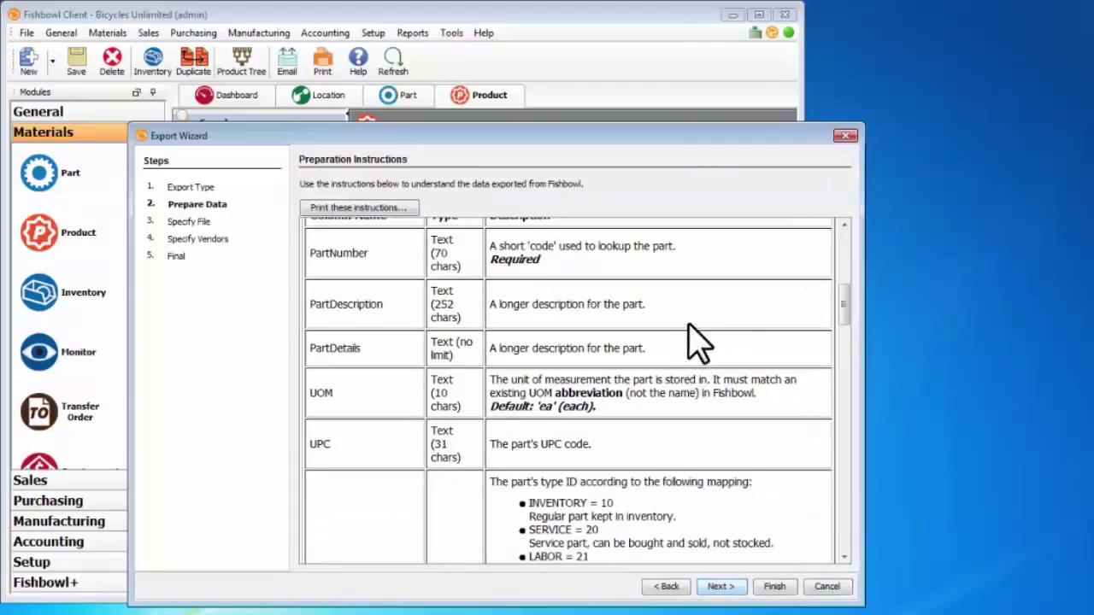
pyautogui.scroll(-4, 727, 329)
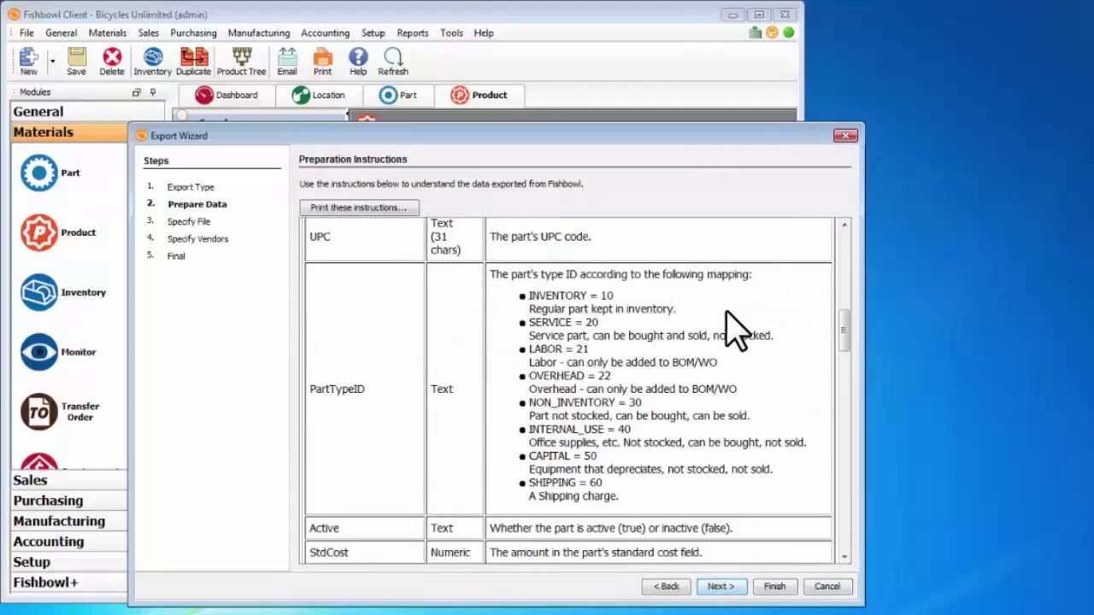
pyautogui.moveTo(614, 296); pyautogui.dragTo(527, 300)
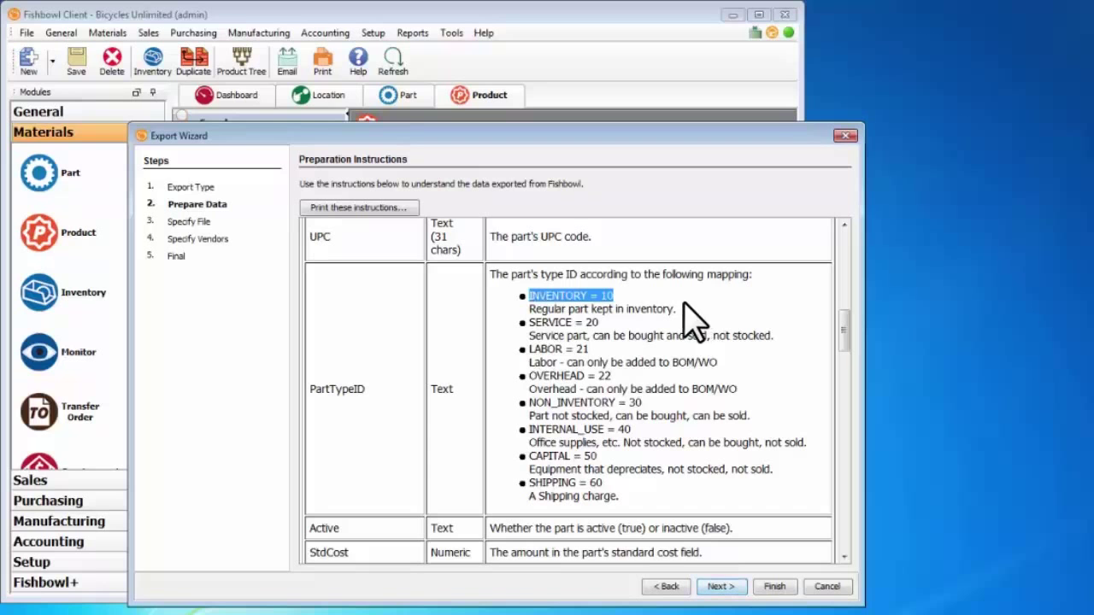
pyautogui.click(631, 299)
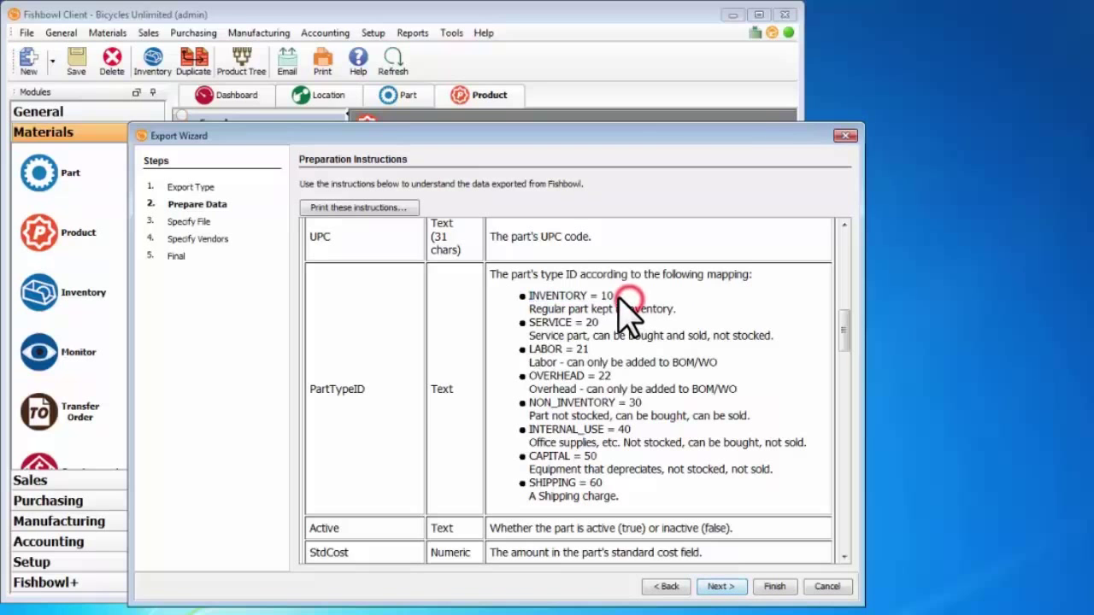
pyautogui.scroll(-5, 713, 323)
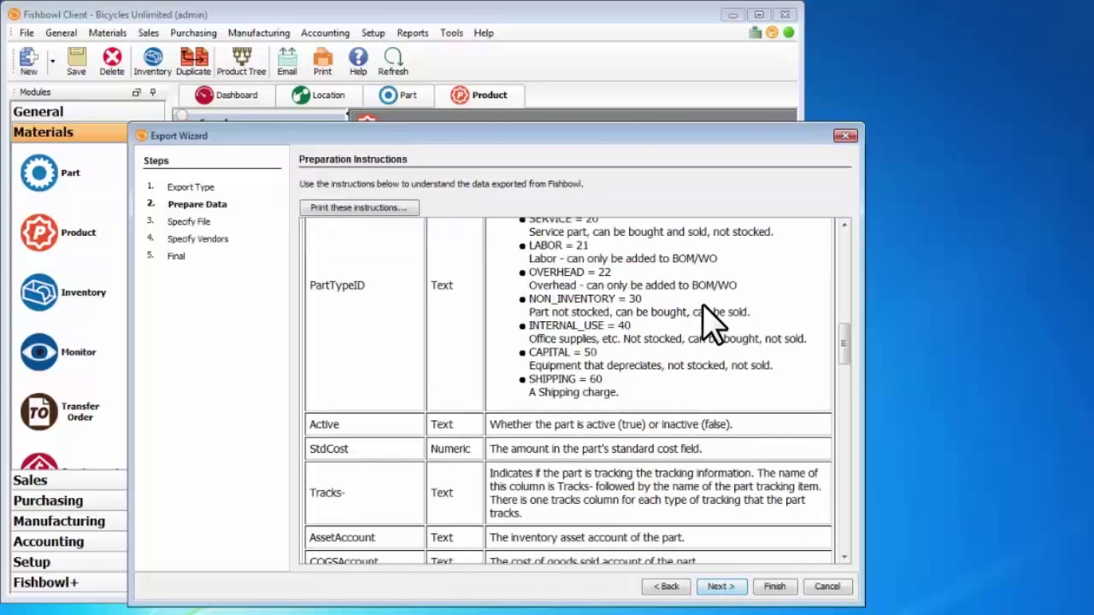
pyautogui.scroll(-7, 714, 323)
pyautogui.scroll(-3, 713, 323)
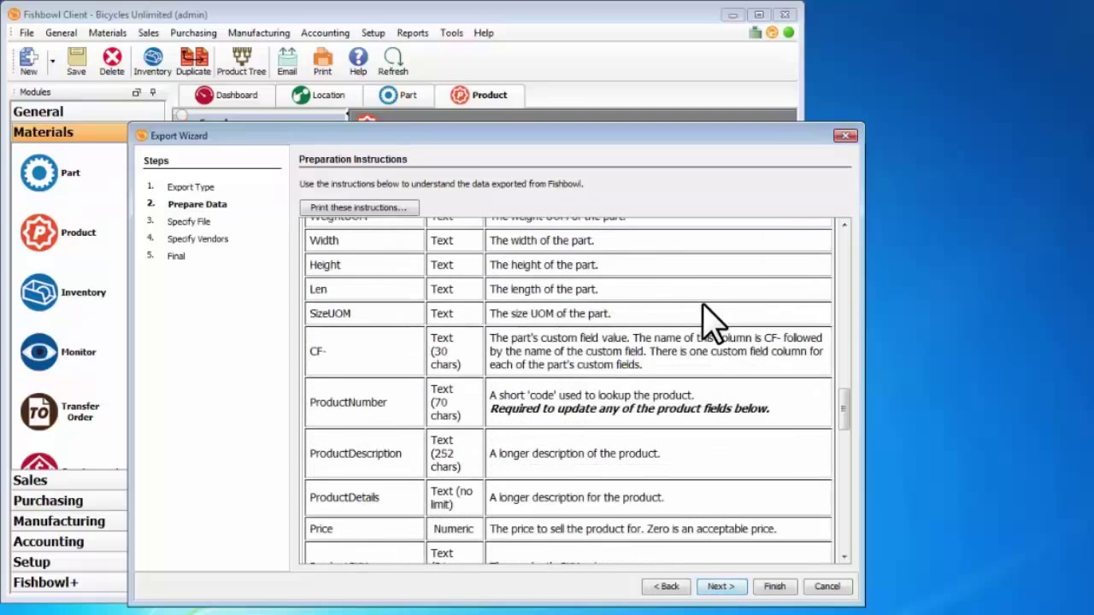
pyautogui.scroll(-20, 713, 323)
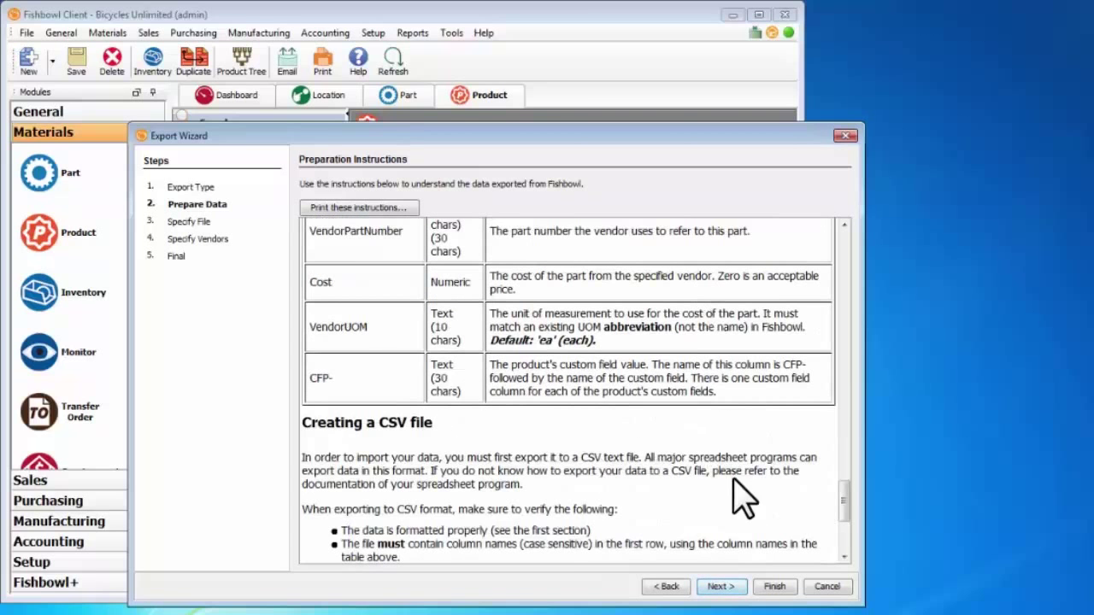
# - Set the export destination to PPVendorPricing.csv on the Desktop, keeping custom fields included
pyautogui.click(733, 587)
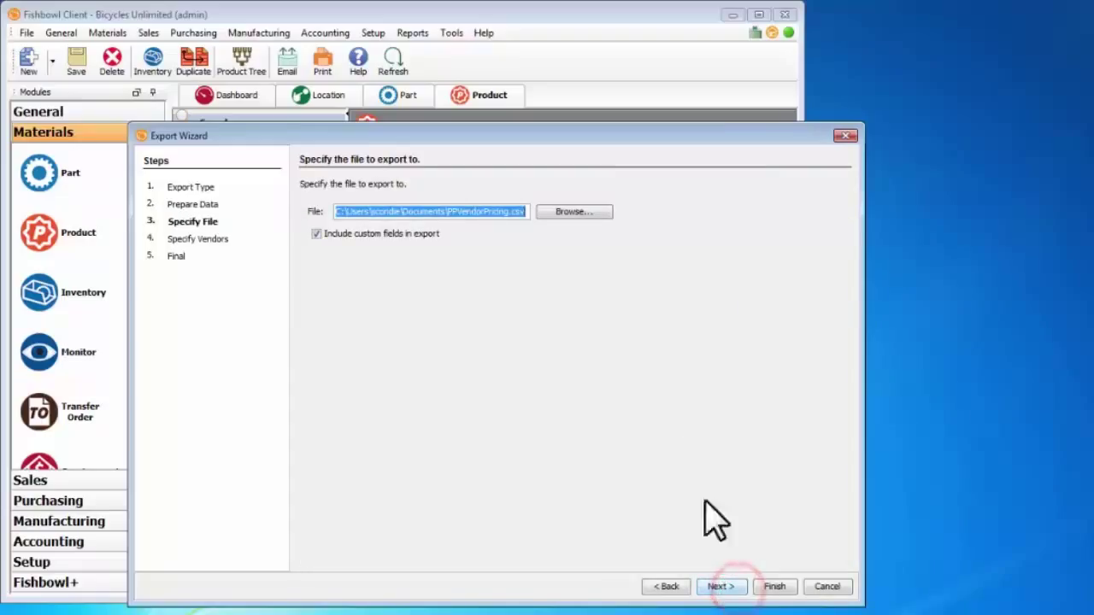
pyautogui.click(598, 213)
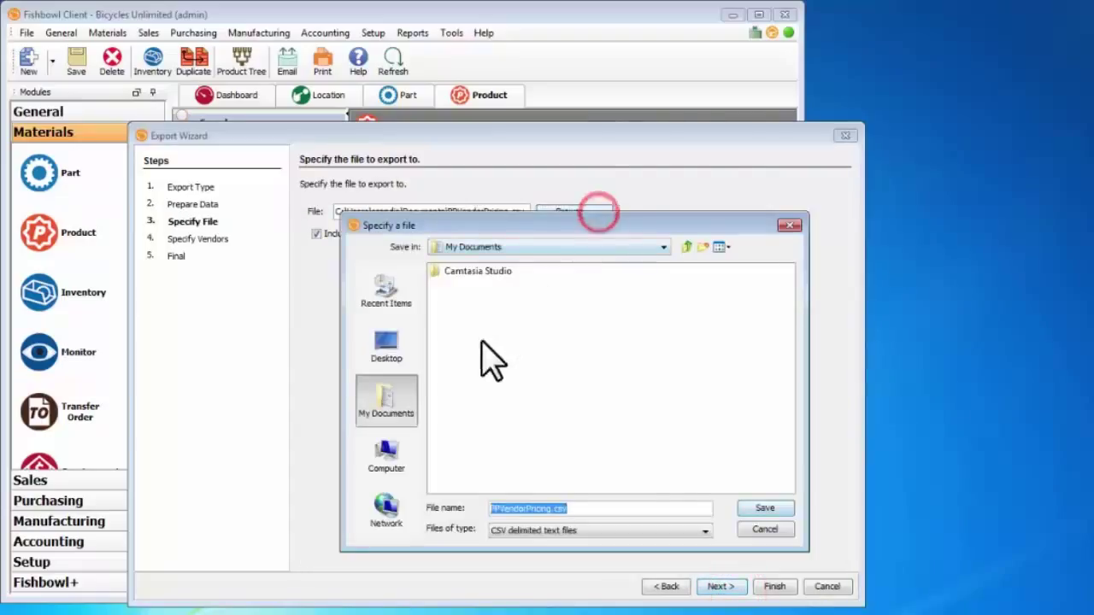
pyautogui.click(387, 346)
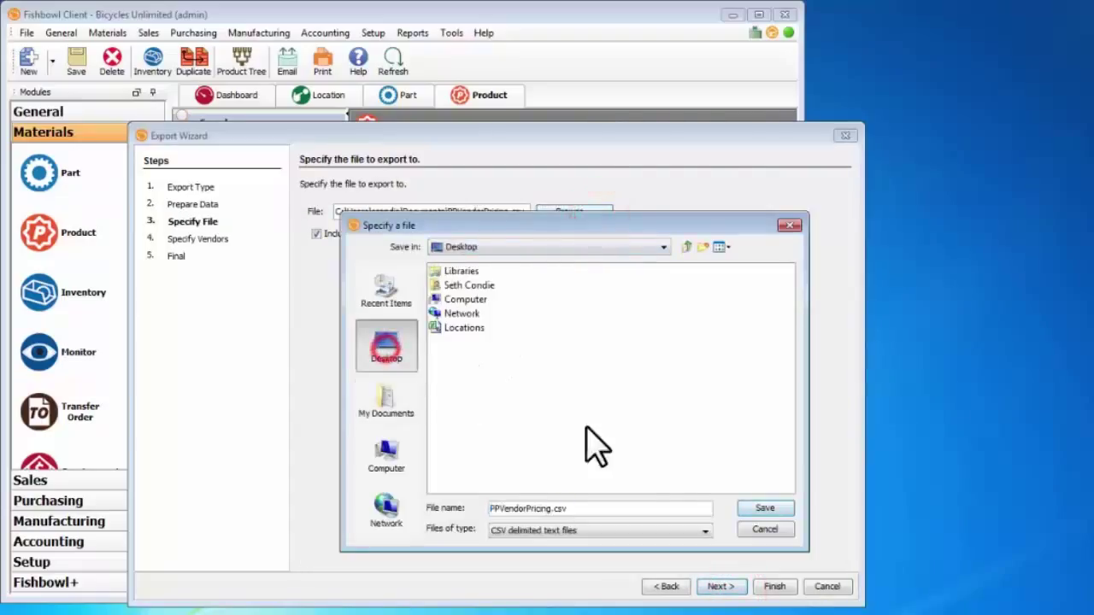
pyautogui.click(757, 511)
# - Keep the export set to parts from all vendors, without inactive parts, and run it
pyautogui.click(720, 586)
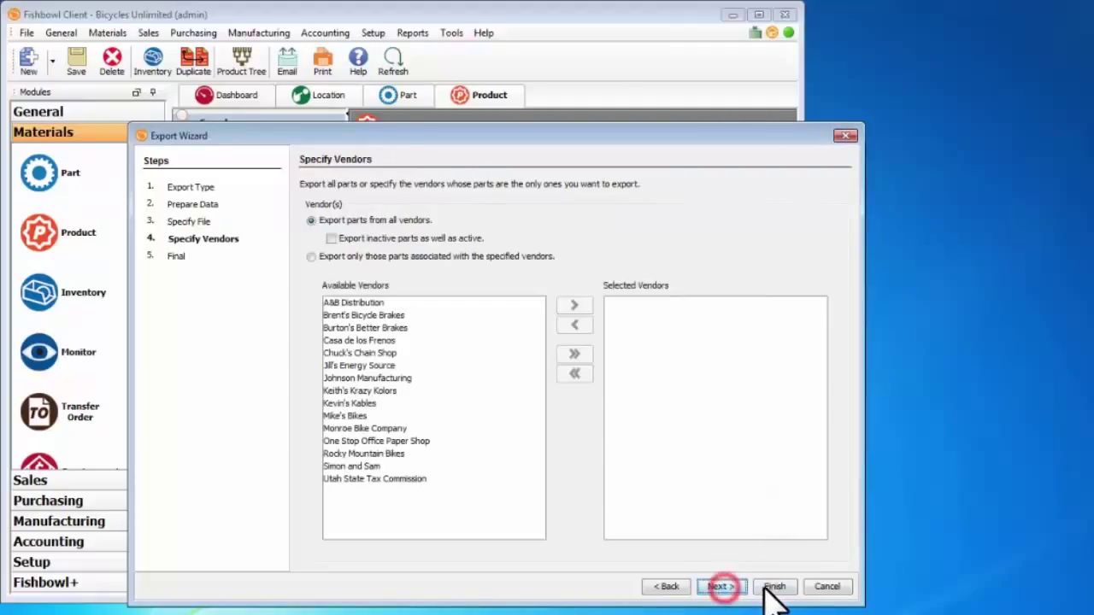
pyautogui.click(722, 586)
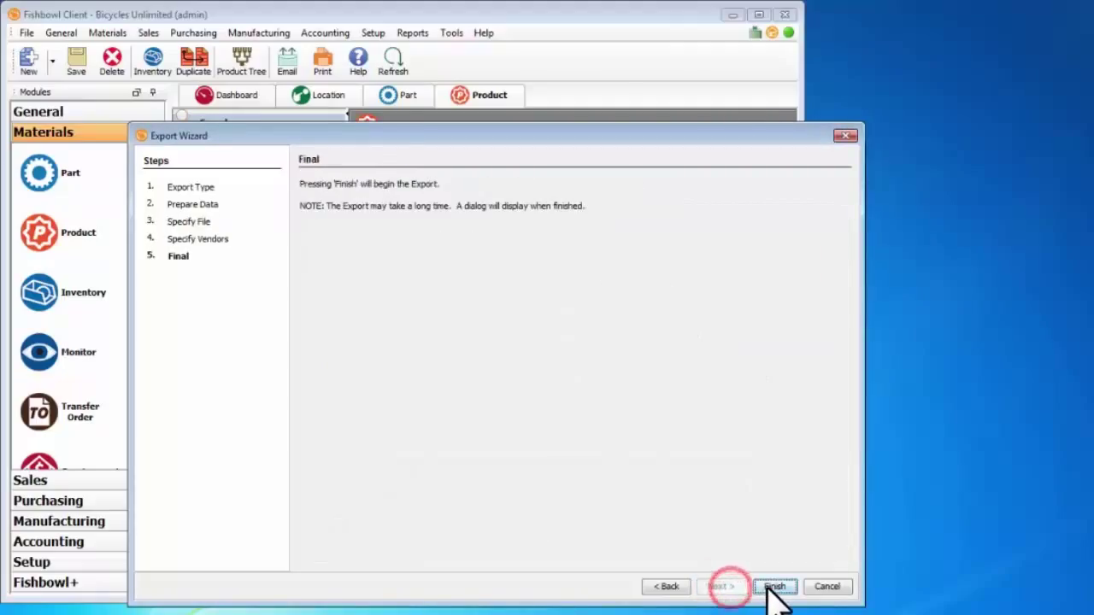
pyautogui.click(772, 586)
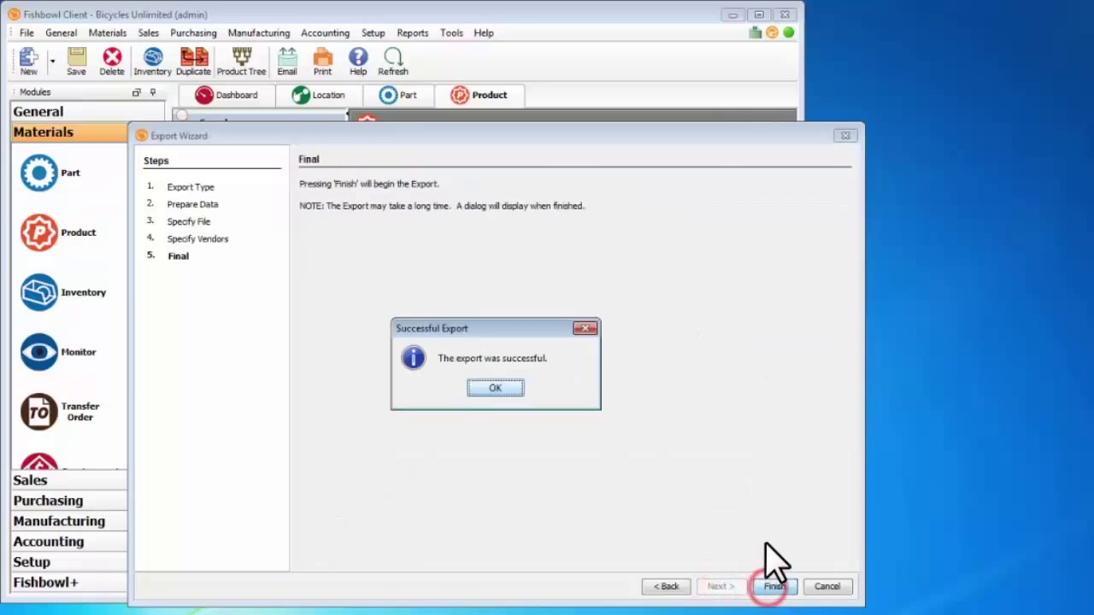
# - Dismiss the export confirmation, minimize Fishbowl and open the PPVendorPricing file from the desktop in Excel
pyautogui.click(504, 389)
pyautogui.click(732, 15)
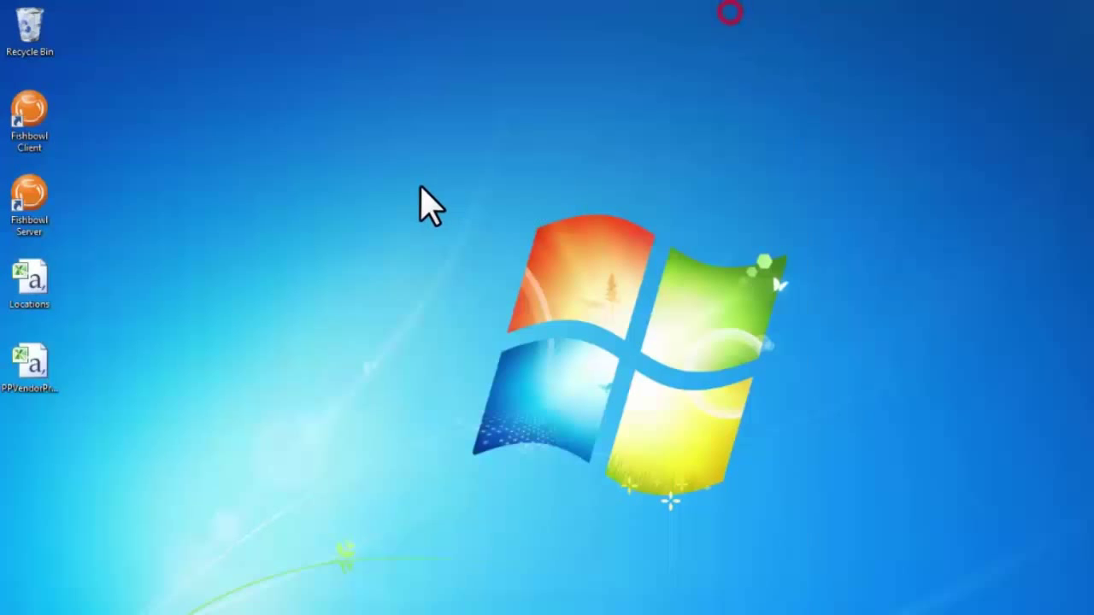
pyautogui.doubleClick(38, 367)
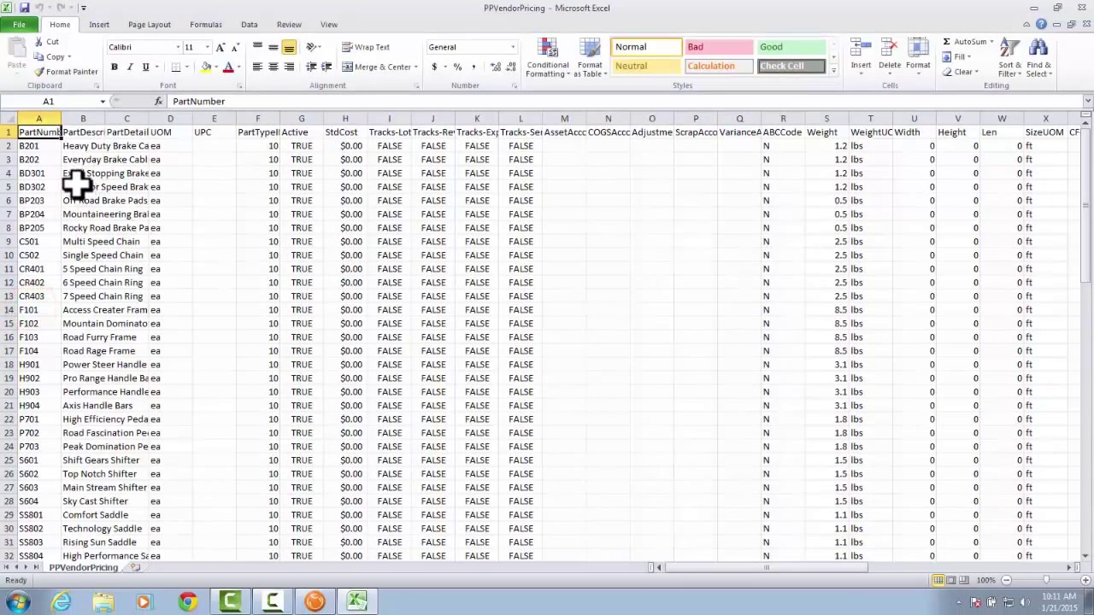
# - Auto-fit the width of every column in the PPVendorPricing sheet so headers and values are readable
pyautogui.click(11, 117)
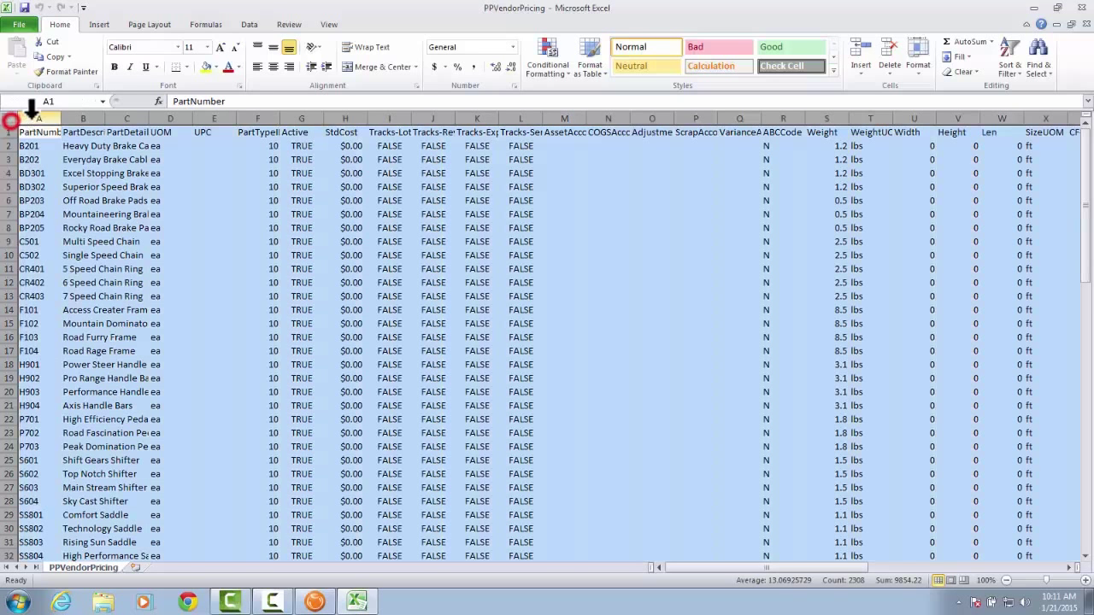
pyautogui.doubleClick(105, 118)
pyautogui.click(175, 174)
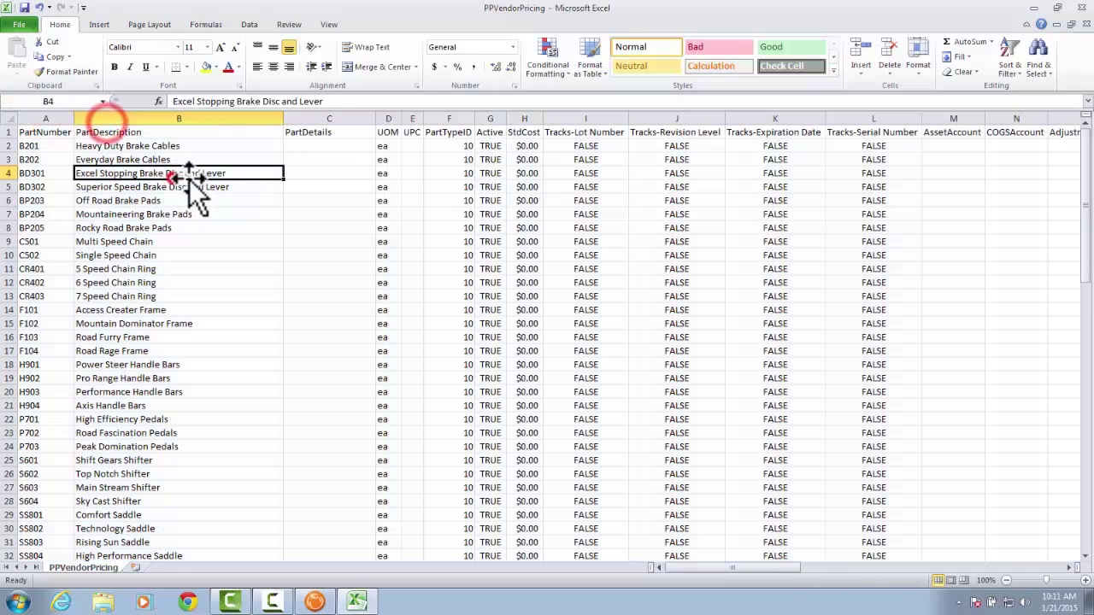
# - Examine the part columns in row 2, from PartNumber and PartTypeID through tracking, accounts, weight, dimensions and custom fields
pyautogui.click(205, 146)
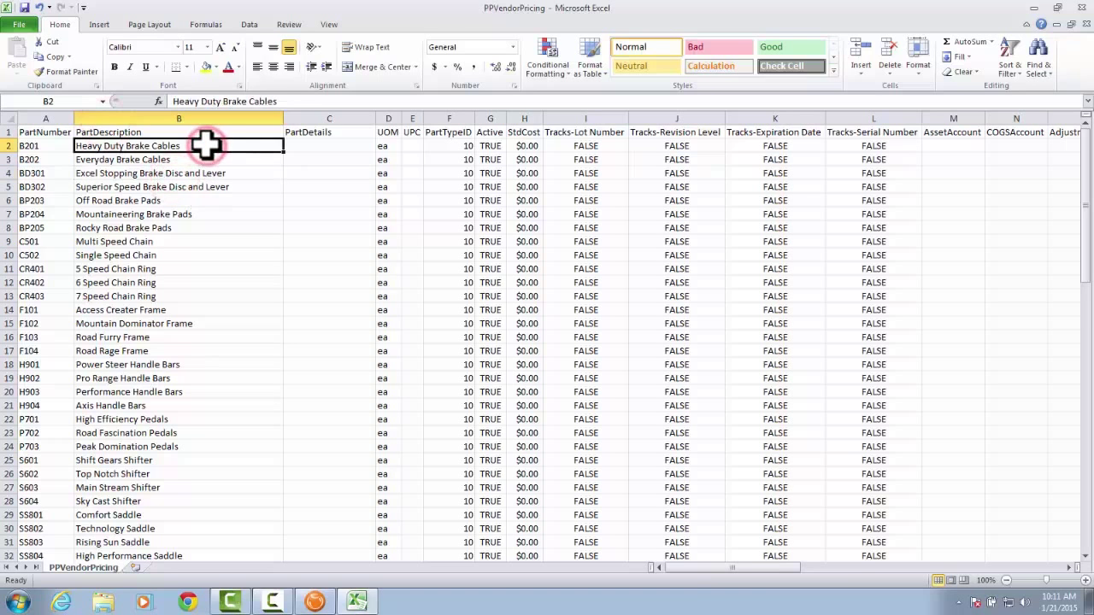
pyautogui.press('Left')
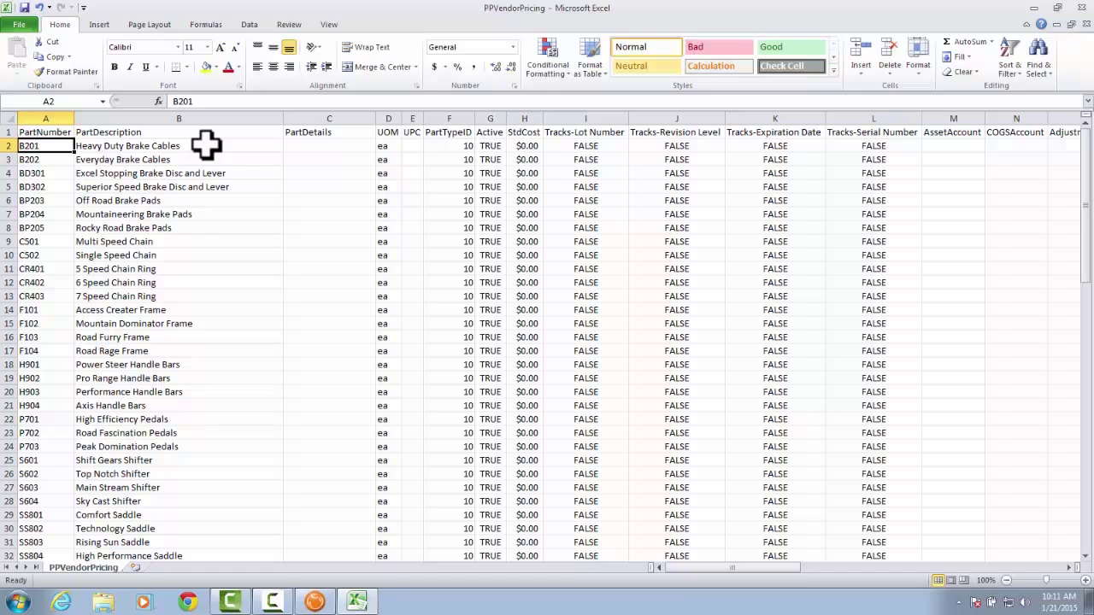
pyautogui.click(206, 145)
pyautogui.press('Tab')
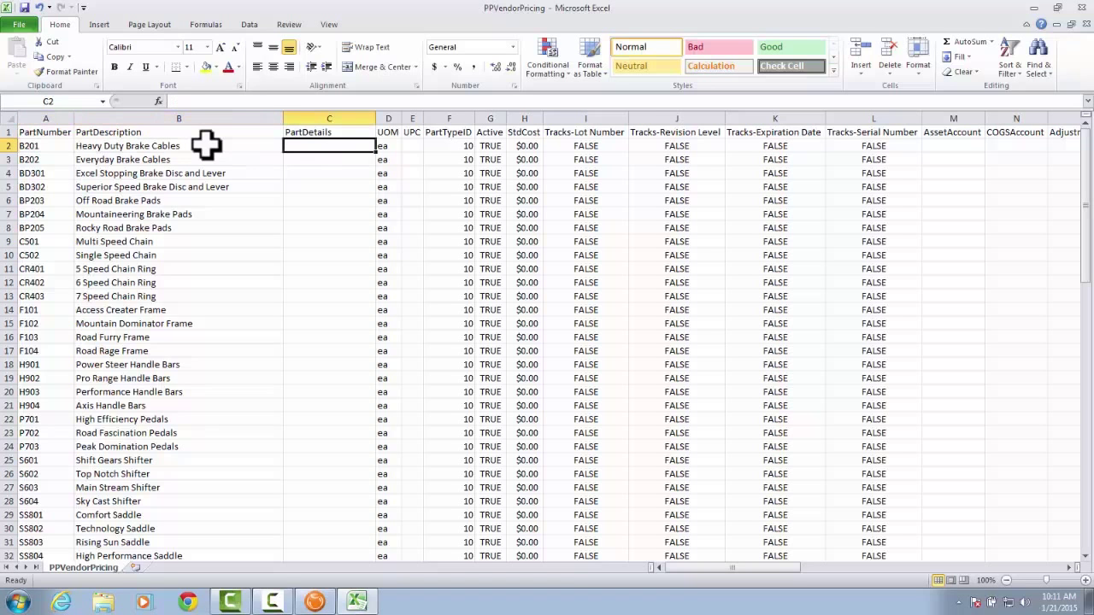
pyautogui.press('Tab')
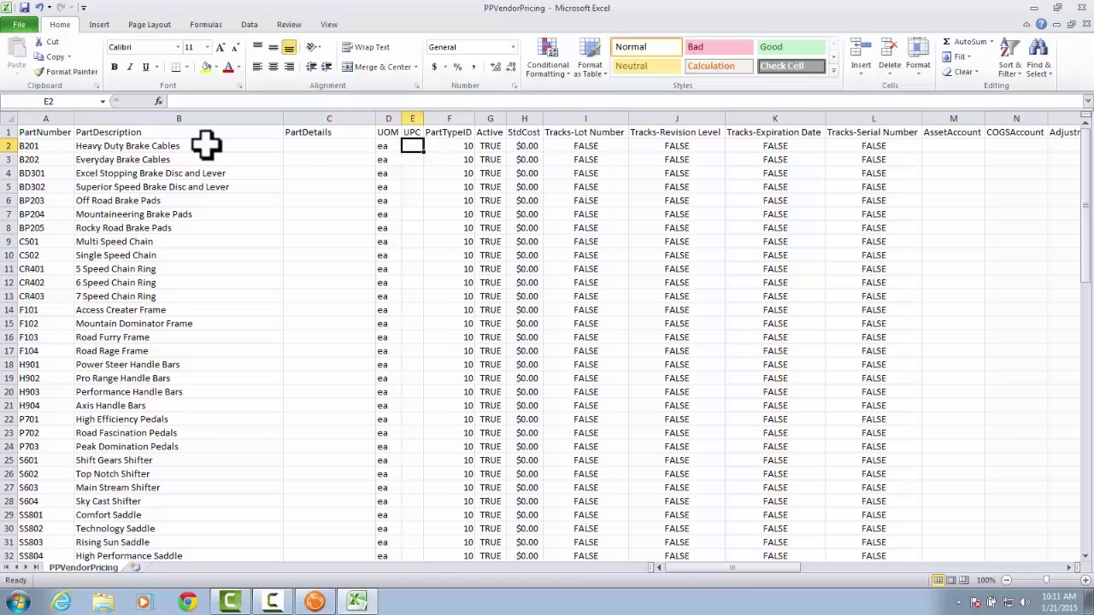
pyautogui.press('Tab')
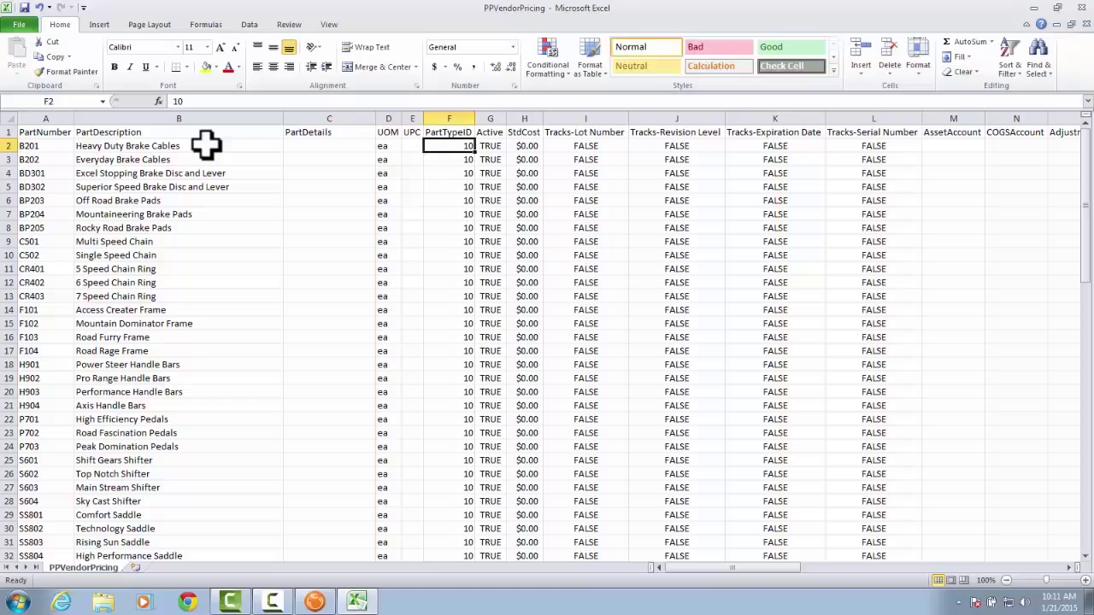
pyautogui.press('Tab')
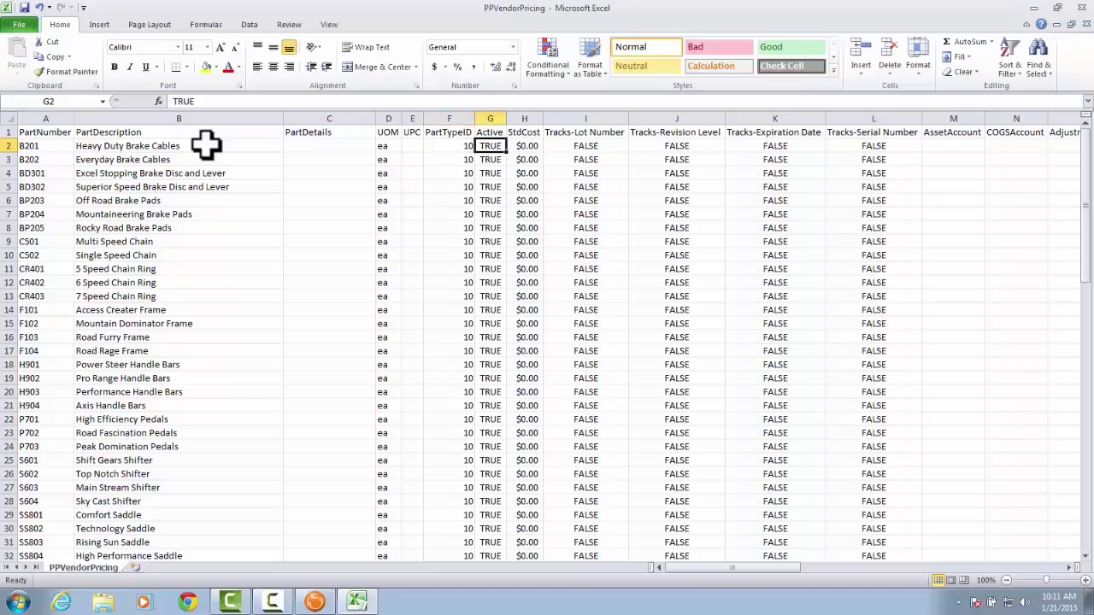
pyautogui.press('Tab')
pyautogui.press('Tab')
pyautogui.press('Tab')
pyautogui.press('Tab')
pyautogui.press('Tab')
pyautogui.press('Tab')
pyautogui.press('Tab')
pyautogui.press('Tab')
pyautogui.press('Tab')
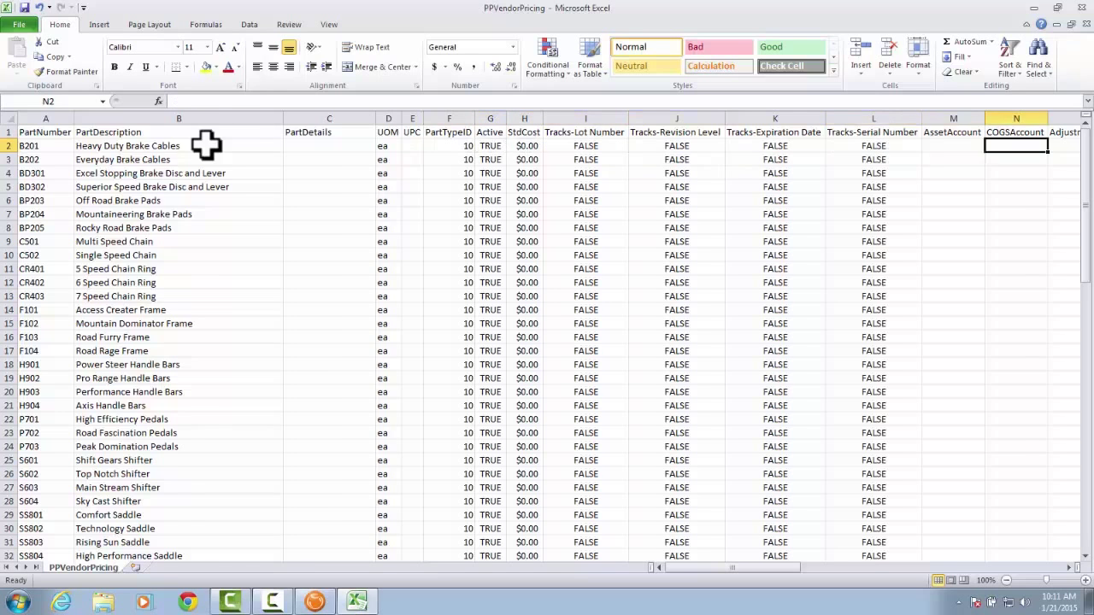
pyautogui.press('Tab')
pyautogui.press('Tab')
pyautogui.press('Tab')
pyautogui.press('Tab')
pyautogui.press('Tab')
pyautogui.press('Tab')
pyautogui.press('Tab')
pyautogui.press('Tab')
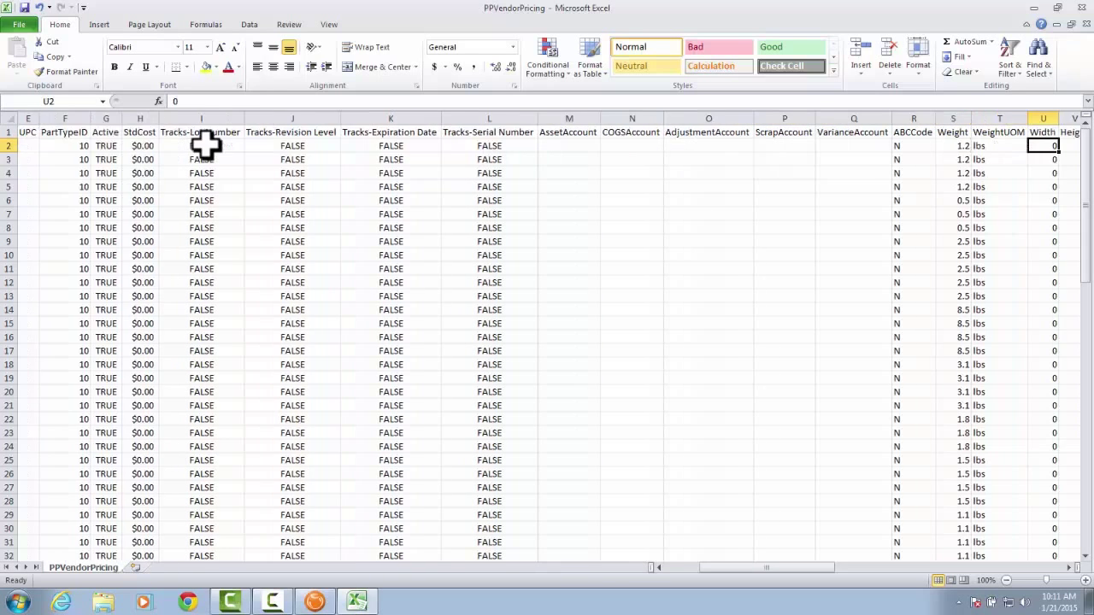
pyautogui.press('Tab')
pyautogui.press('Tab')
pyautogui.press('Tab')
pyautogui.press('Tab')
pyautogui.press('Tab')
pyautogui.press('Tab')
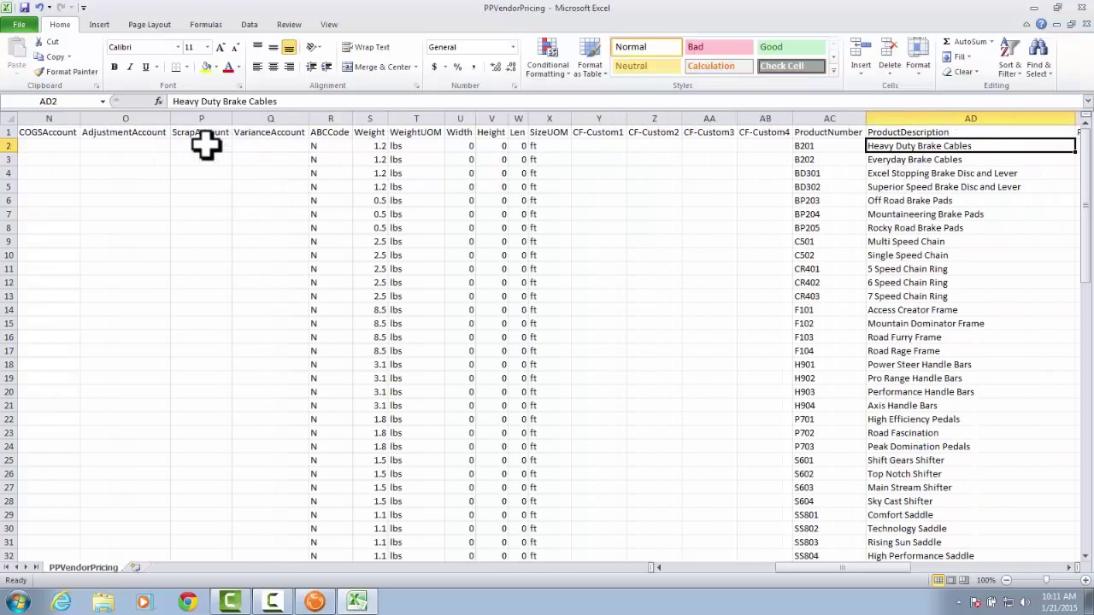
# - Examine the product columns in row 2, from ProductNumber through price, SKU and UPC to ProductActive
pyautogui.hotkey('shift', 'Tab')
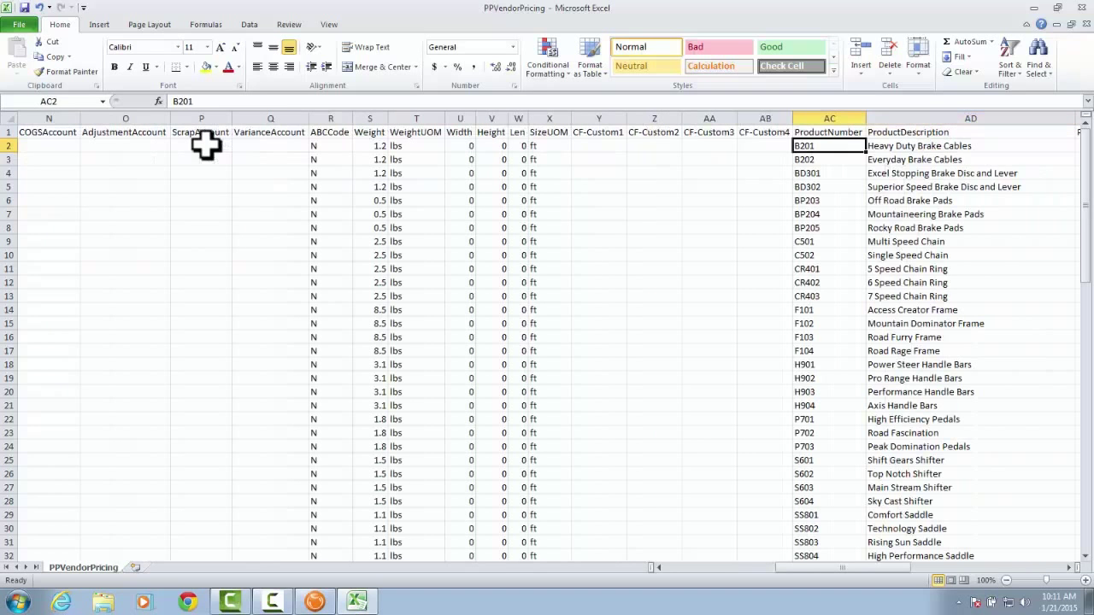
pyautogui.press('Tab')
pyautogui.press('Tab')
pyautogui.press('Tab')
pyautogui.press('Tab')
pyautogui.press('Tab')
pyautogui.press('Tab')
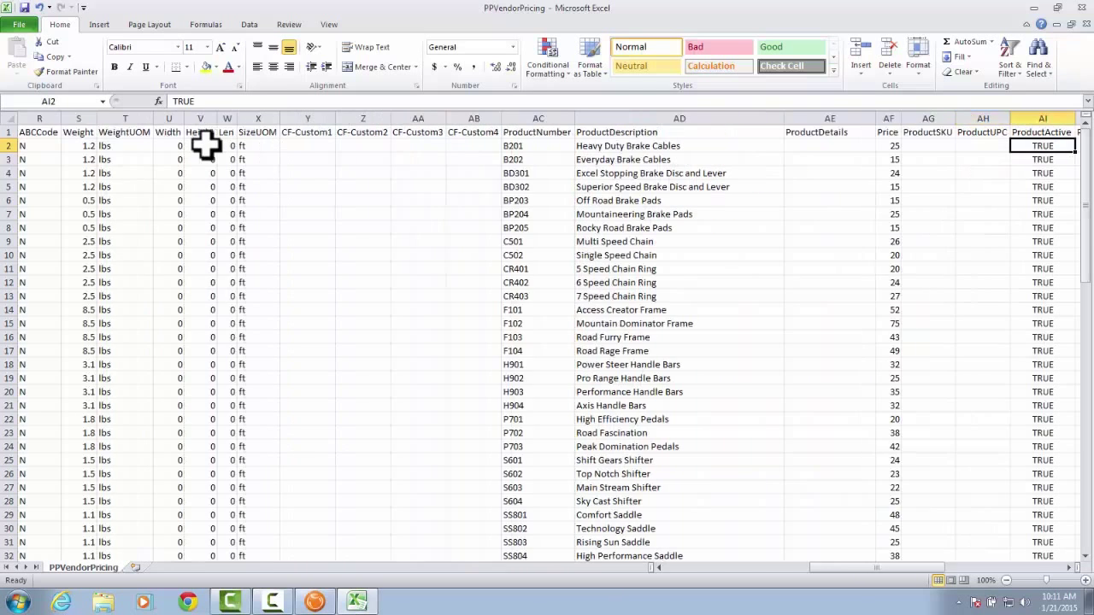
# - Examine the vendor pricing columns in row 2, including Vendor, DefaultVendor, VendorPartNumber, Cost, VendorUOM and the CFP custom fields
pyautogui.press('Tab')
pyautogui.press('Tab')
pyautogui.press('Tab')
pyautogui.press('Tab')
pyautogui.press('Tab')
pyautogui.press('Tab')
pyautogui.press('Tab')
pyautogui.press('Tab')
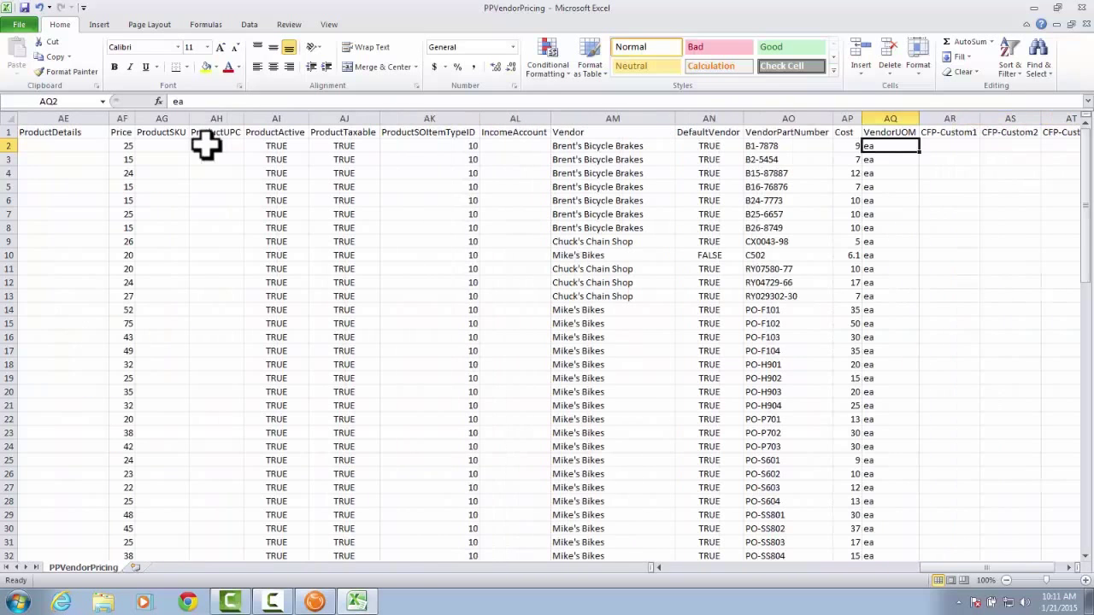
pyautogui.press('Tab')
pyautogui.press('Tab')
pyautogui.press('Tab')
pyautogui.press('Left')
pyautogui.press('Left')
pyautogui.press('Left')
pyautogui.press('Left')
pyautogui.press('Left')
pyautogui.press('Left')
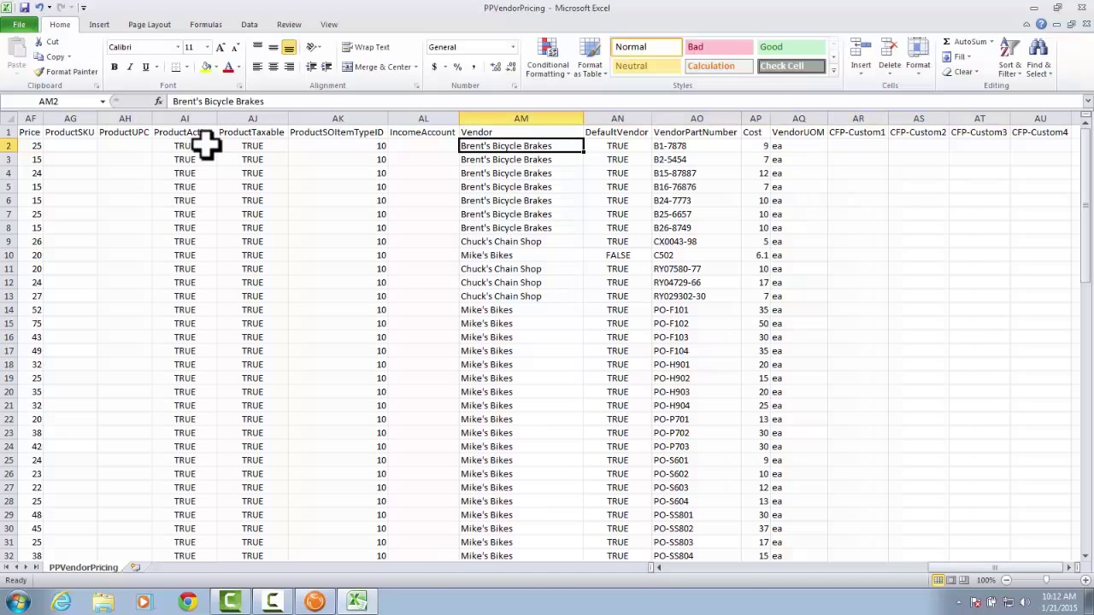
pyautogui.press('Right')
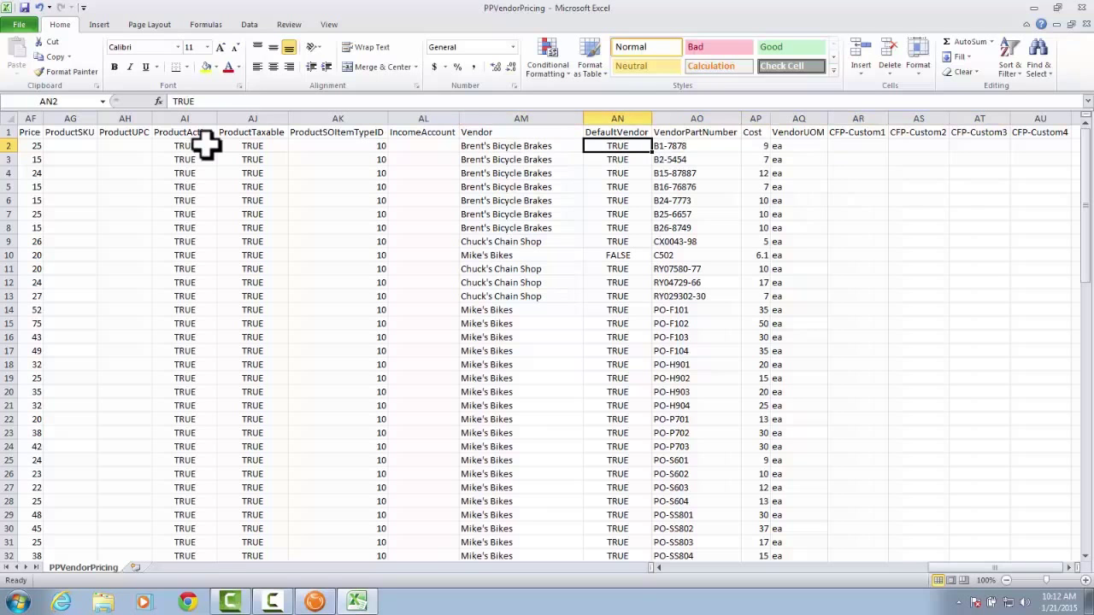
pyautogui.press('Right')
pyautogui.press('Right')
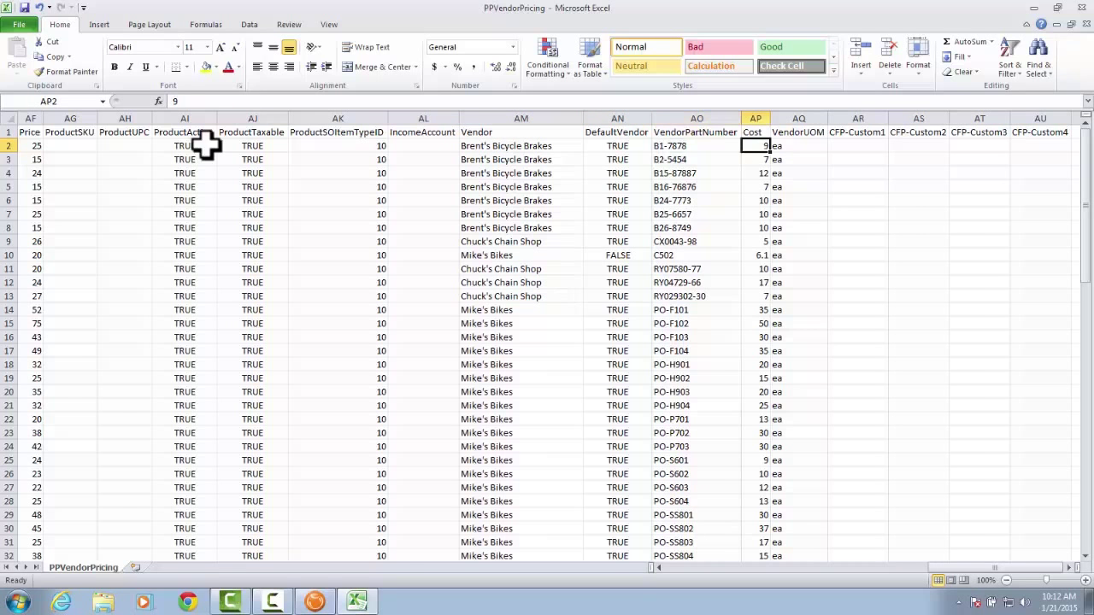
pyautogui.press('Right')
pyautogui.press('Right')
pyautogui.press('Right')
pyautogui.press('Right')
pyautogui.press('Right')
pyautogui.press('Right')
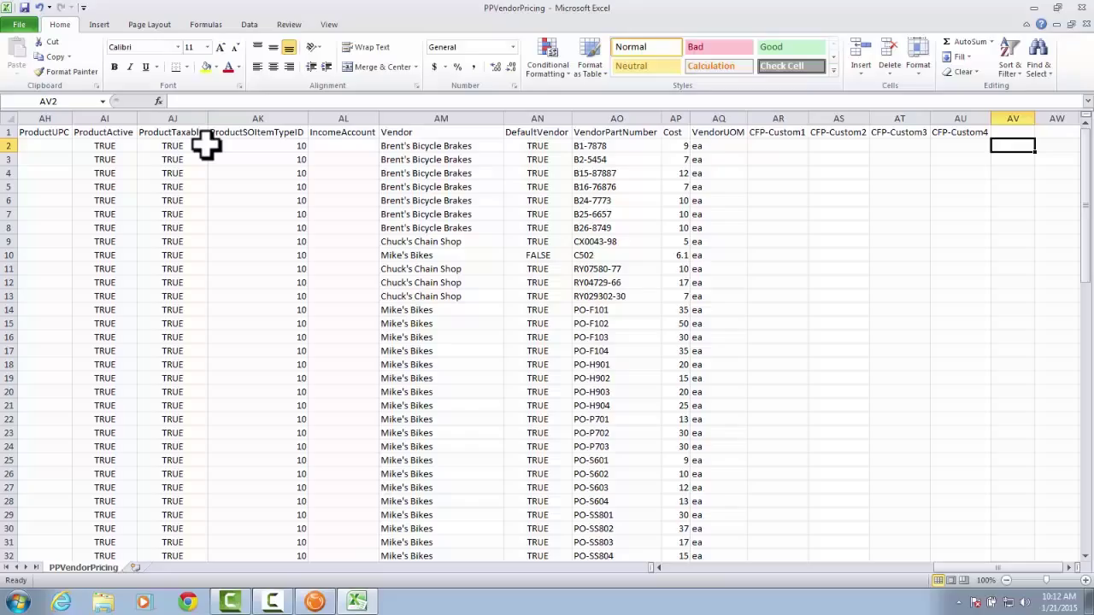
# - Go back across row 2 from the last custom field to the PartNumber cell
pyautogui.press('Left')
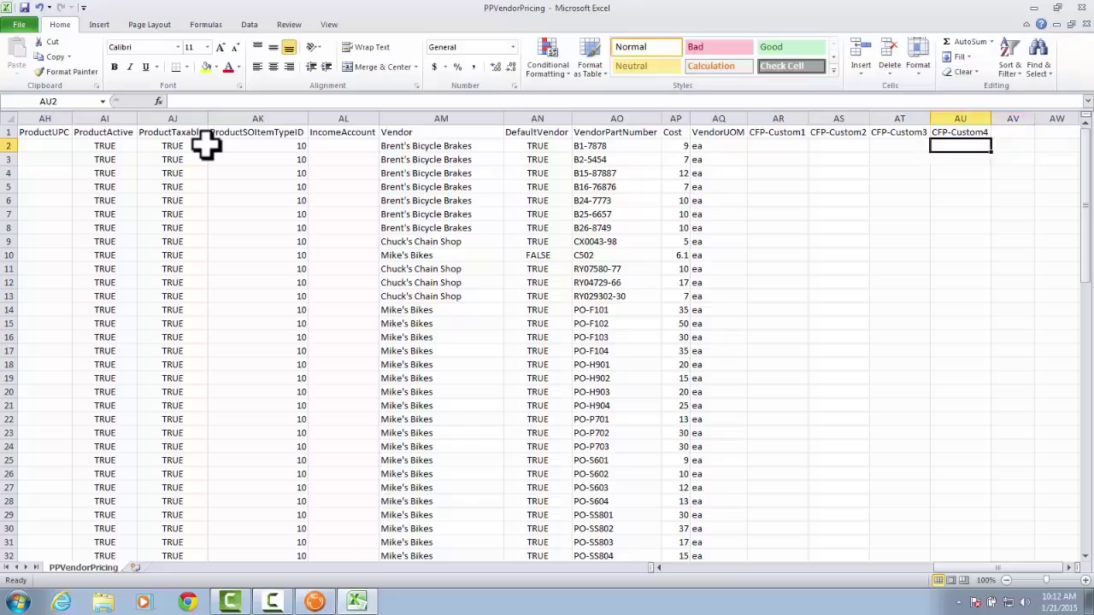
pyautogui.press('Left')
pyautogui.press('Left')
pyautogui.press('Left')
pyautogui.press('Left')
pyautogui.press('Left')
pyautogui.press('Left')
pyautogui.press('Left')
pyautogui.press('Left')
pyautogui.press('Left')
pyautogui.press('Left')
pyautogui.press('Left')
pyautogui.press('Left')
pyautogui.press('Left')
pyautogui.press('Left')
pyautogui.press('Left')
pyautogui.press('Left')
pyautogui.press('Left')
pyautogui.press('Left')
pyautogui.press('Left')
pyautogui.press('Left')
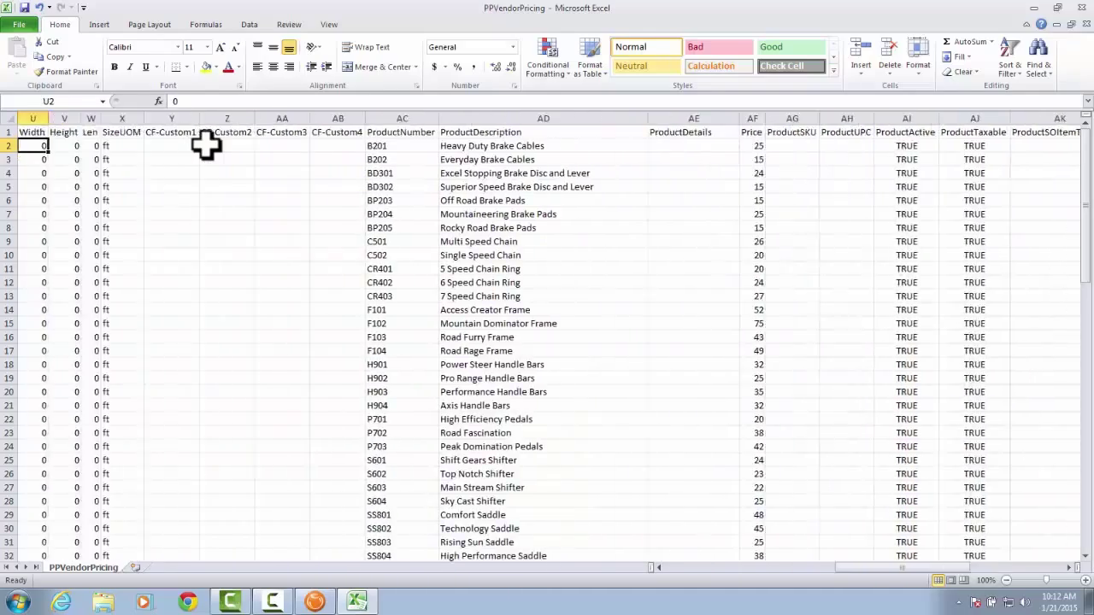
pyautogui.press('Left')
pyautogui.press('Left')
pyautogui.press('Left')
pyautogui.press('Left')
pyautogui.press('Left')
pyautogui.press('Left')
pyautogui.press('Left')
pyautogui.press('Left')
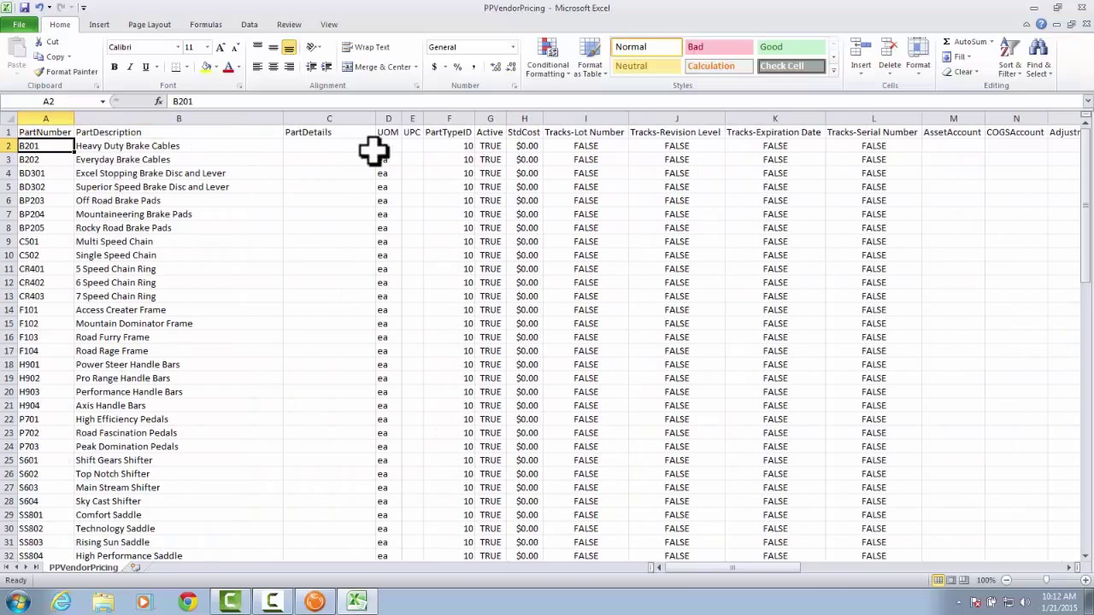
# - Close the PPVendorPricing workbook without saving changes and switch back to Fishbowl Client
pyautogui.click(1081, 8)
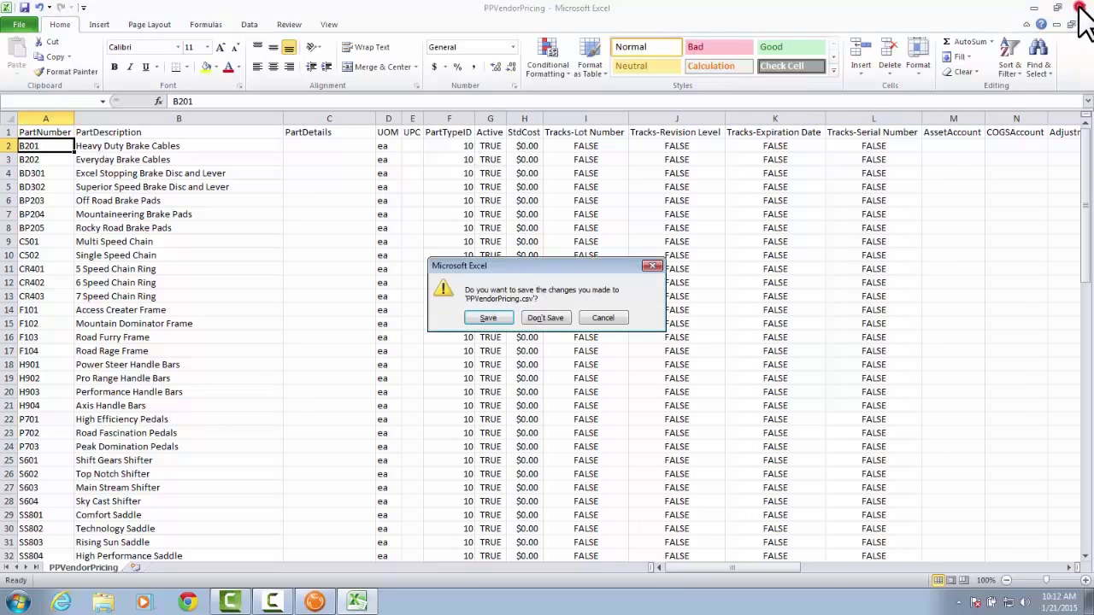
pyautogui.click(559, 320)
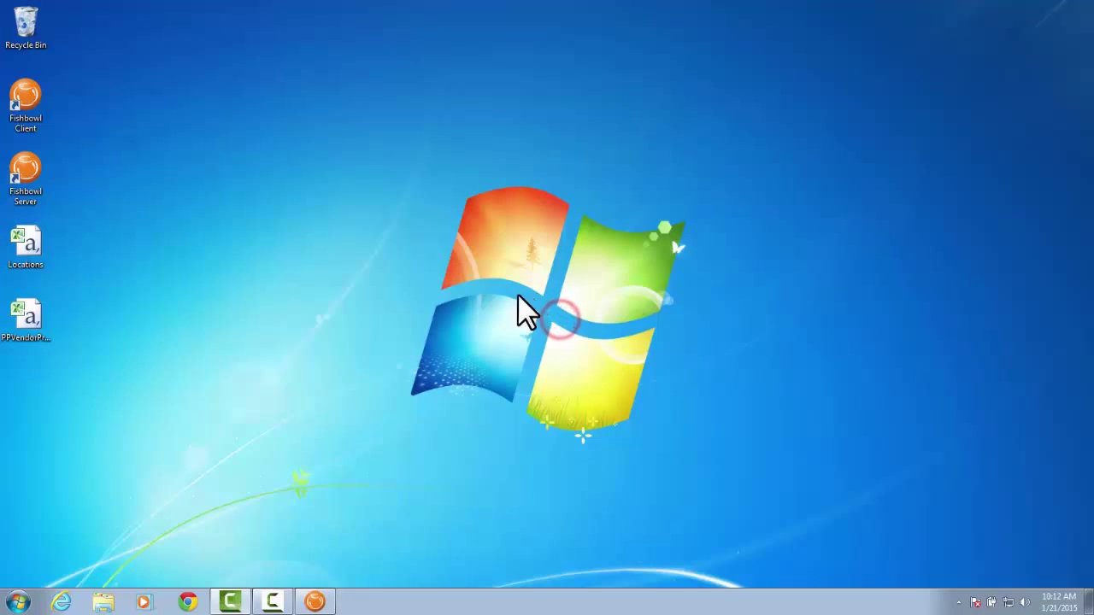
pyautogui.click(316, 603)
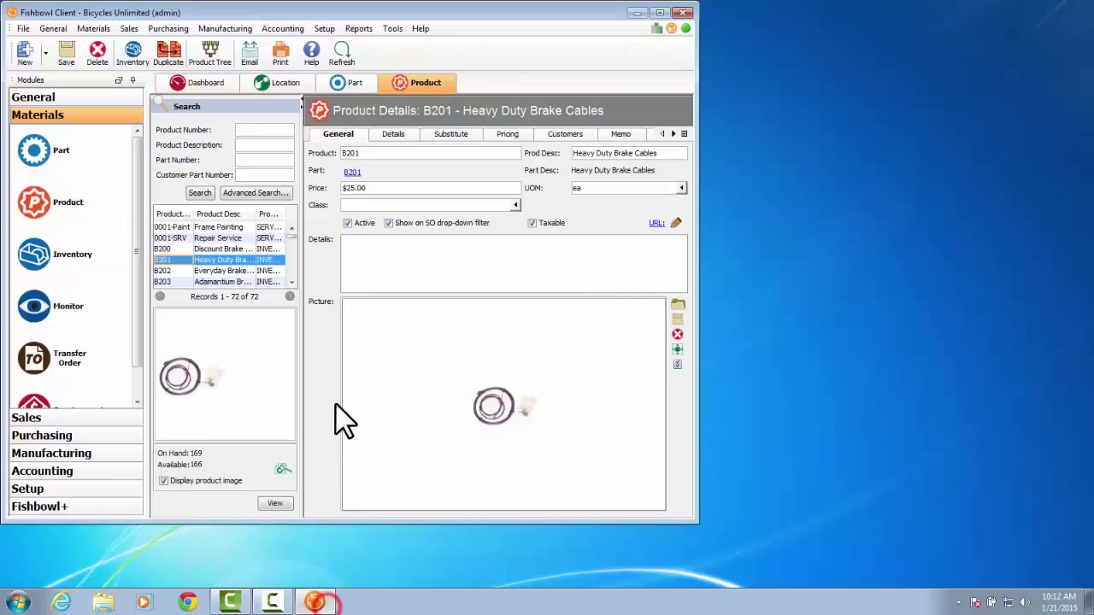